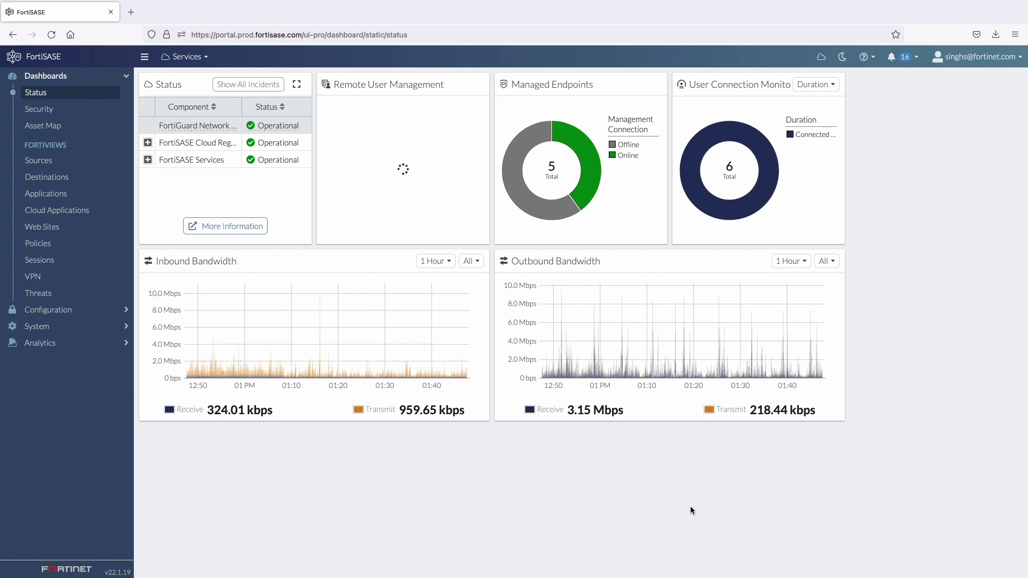
Expand the User Connection Monitor to review users' login, PoP and authentication details, then return to Status.
left_click(718, 158)
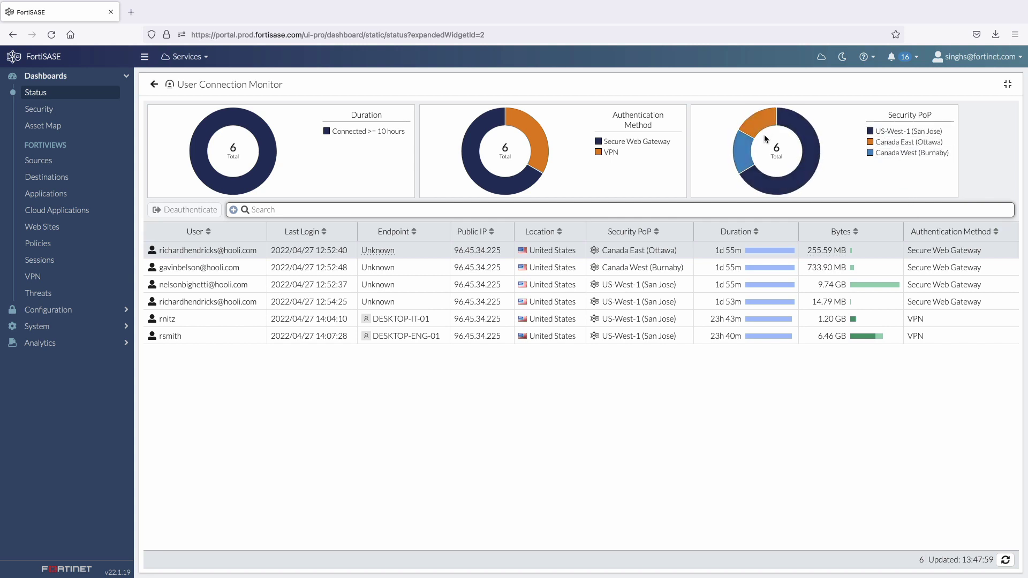
left_click(154, 84)
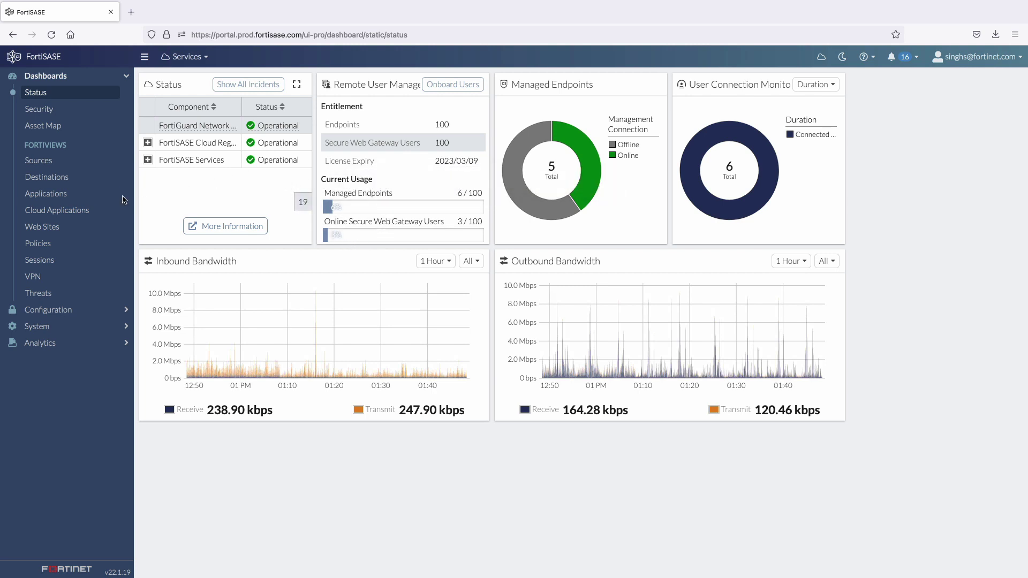
Scroll through the FortiView Applications traffic list.
left_click(60, 196)
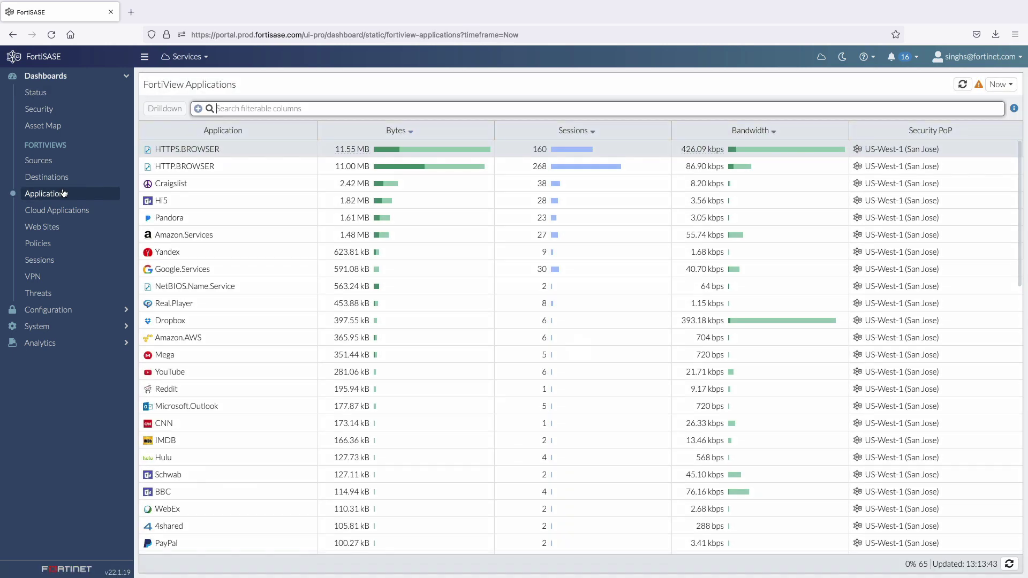
scroll(237, 330, "down", 5)
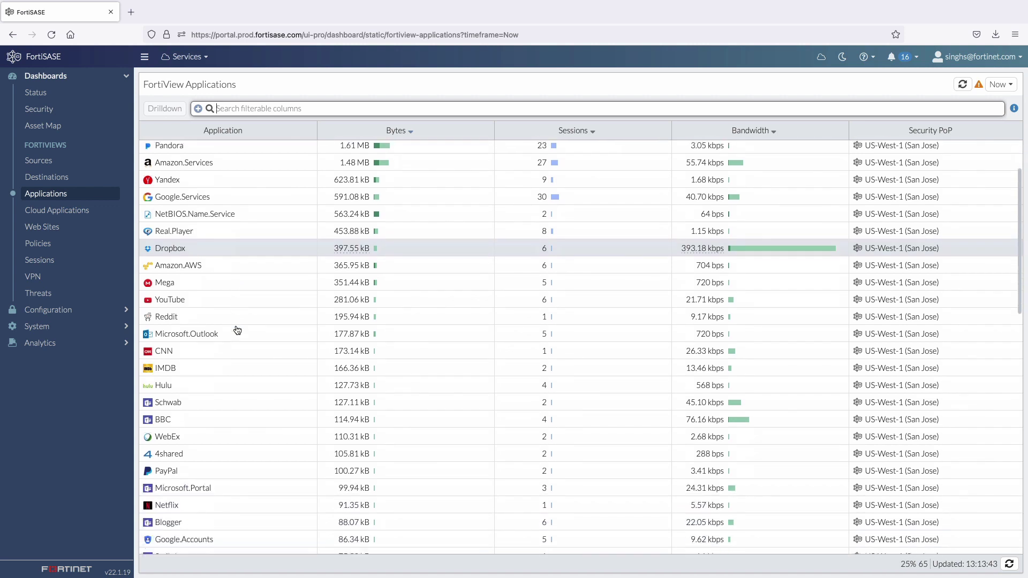
scroll(237, 330, "down", 2)
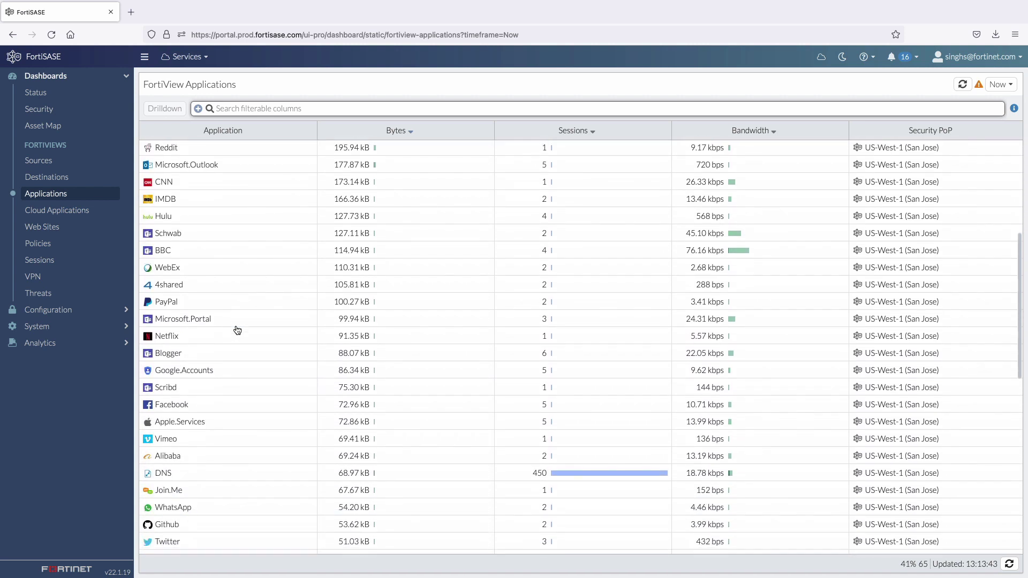
Scroll through the FortiView Web Sites list of visited domains.
left_click(63, 235)
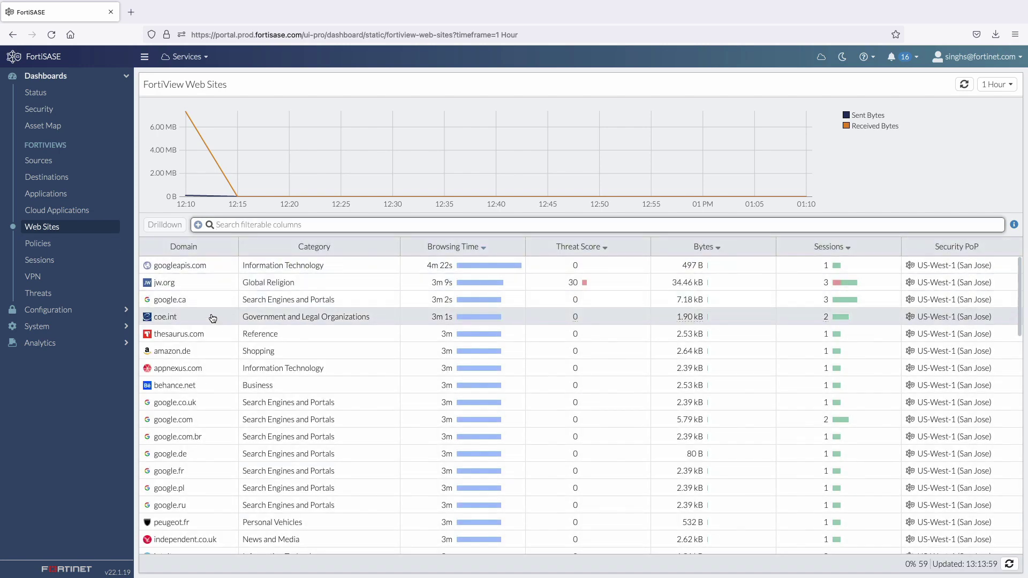
scroll(217, 325, "down", 3)
scroll(219, 327, "down", 5)
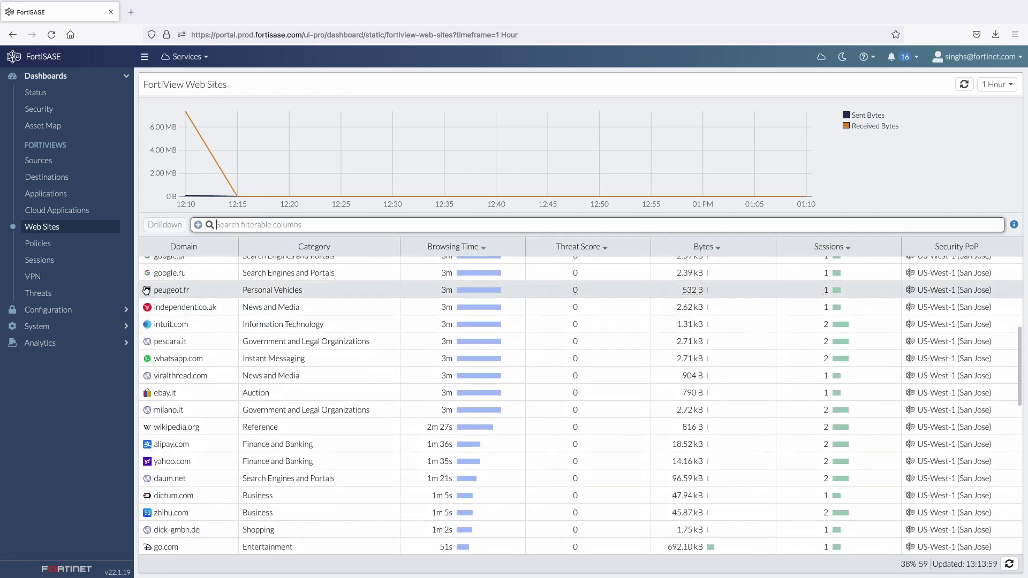
left_click(76, 295)
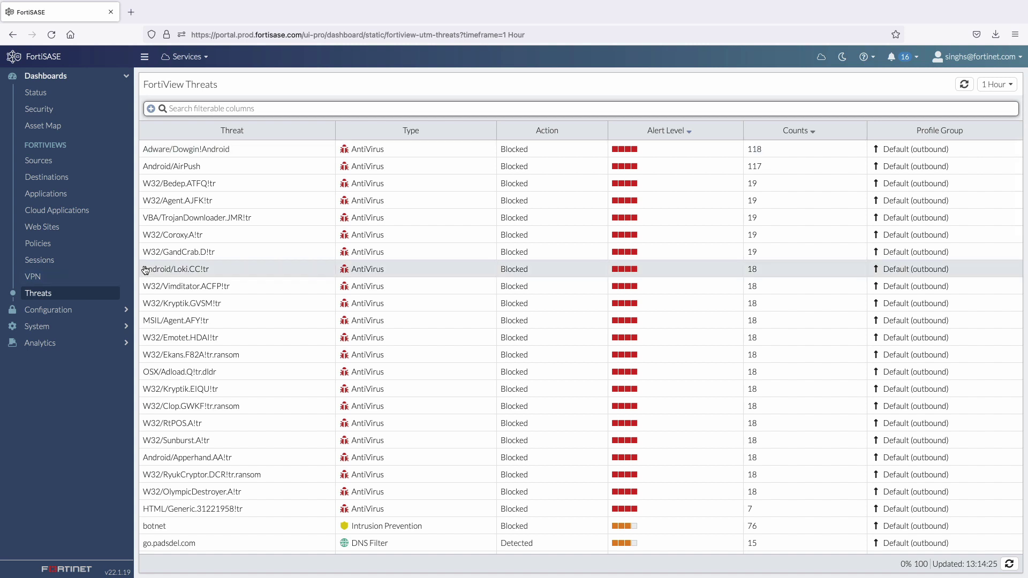
Inspect the Threats list's Type and Action filter values, then expand the Configuration settings.
scroll(171, 238, "down", 1)
scroll(171, 238, "down", 3)
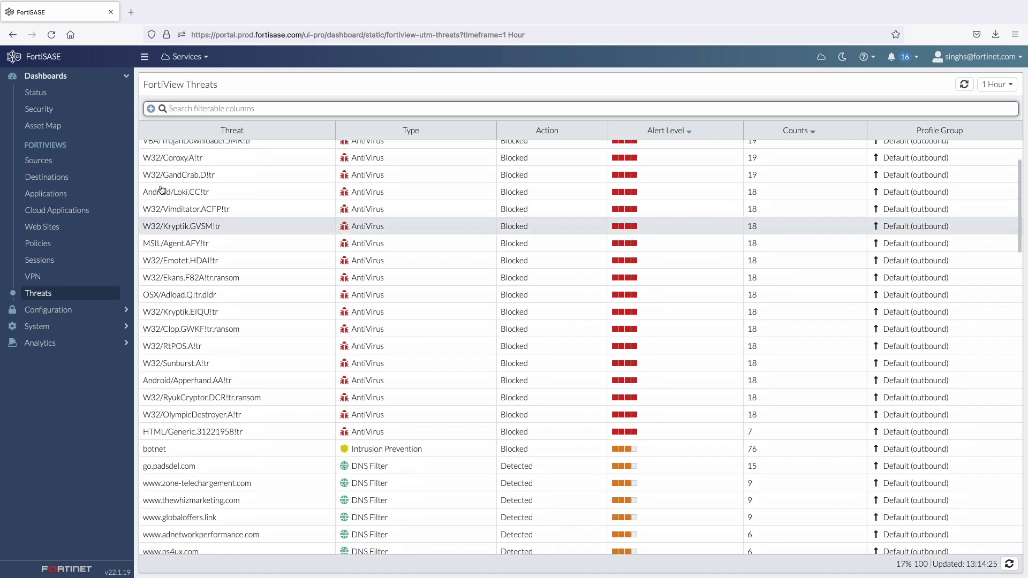
left_click(151, 109)
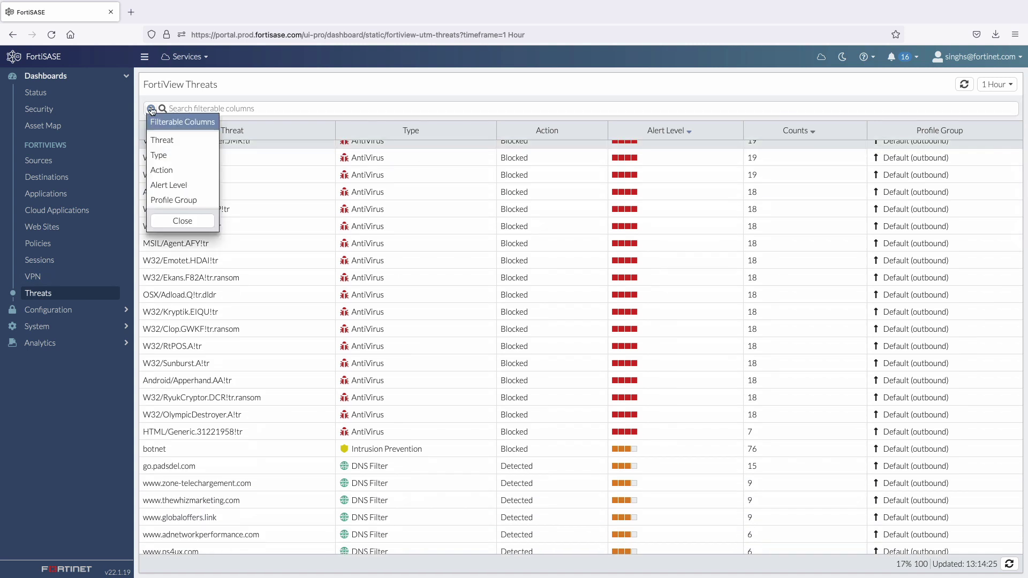
left_click(162, 158)
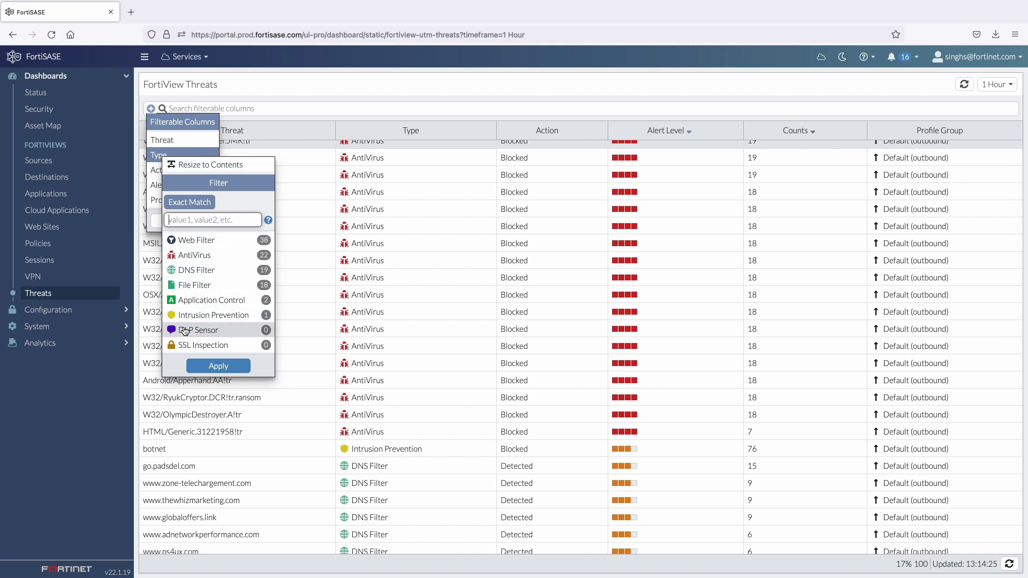
left_click(158, 170)
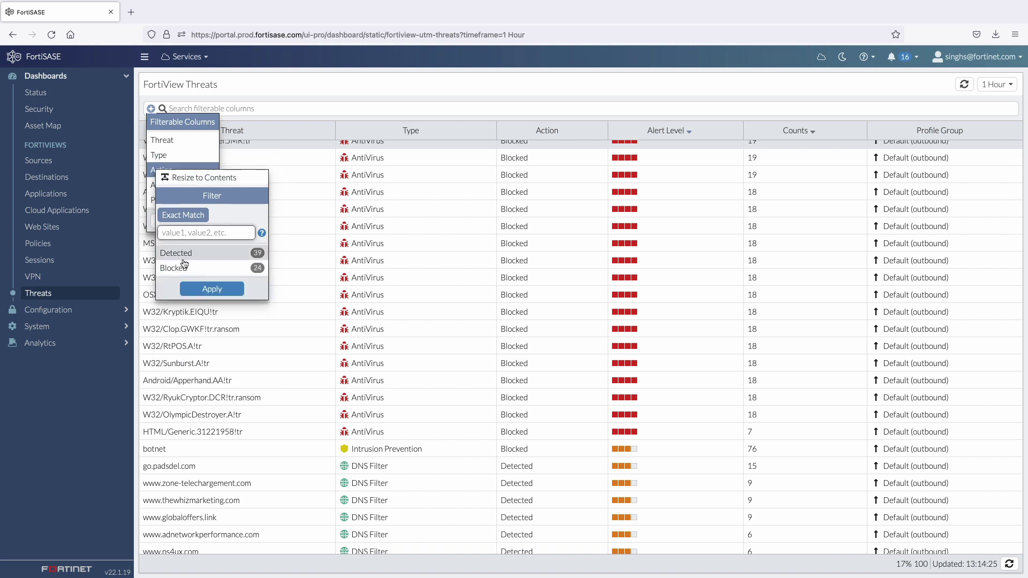
left_click(87, 309)
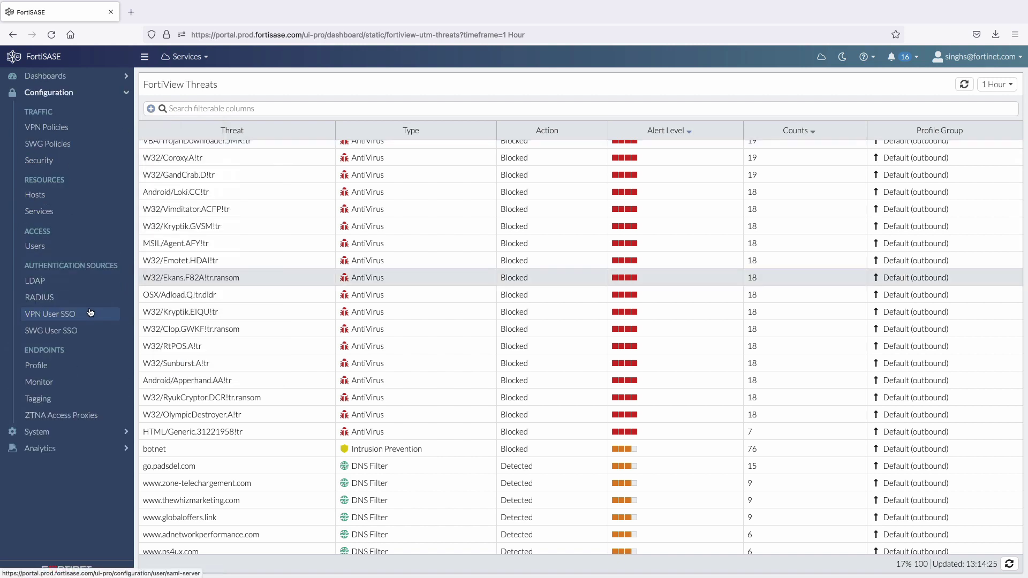
Look over the VPN Policies and SWG Policies lists, then bring up the Security overview.
left_click(60, 130)
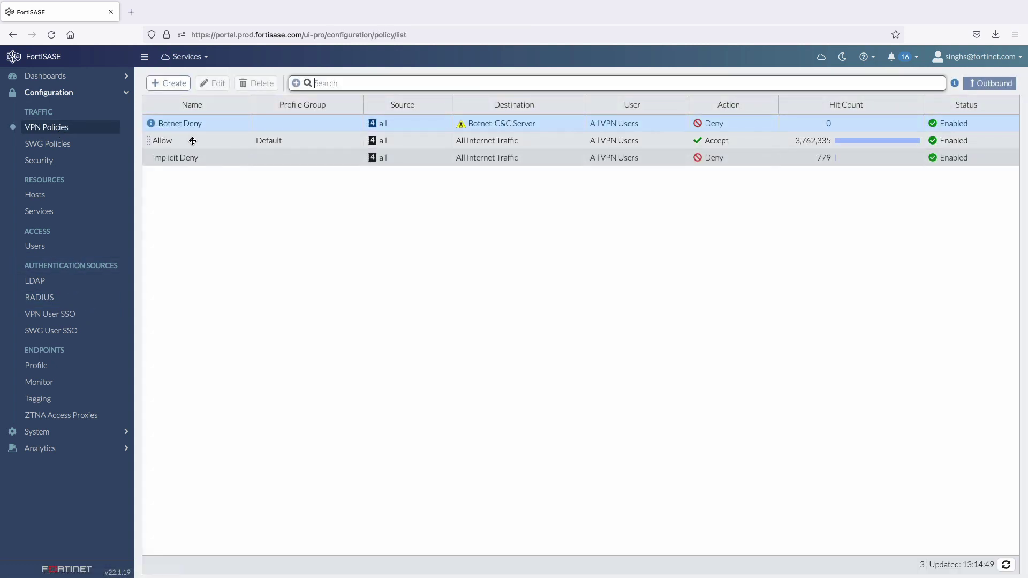
left_click(77, 143)
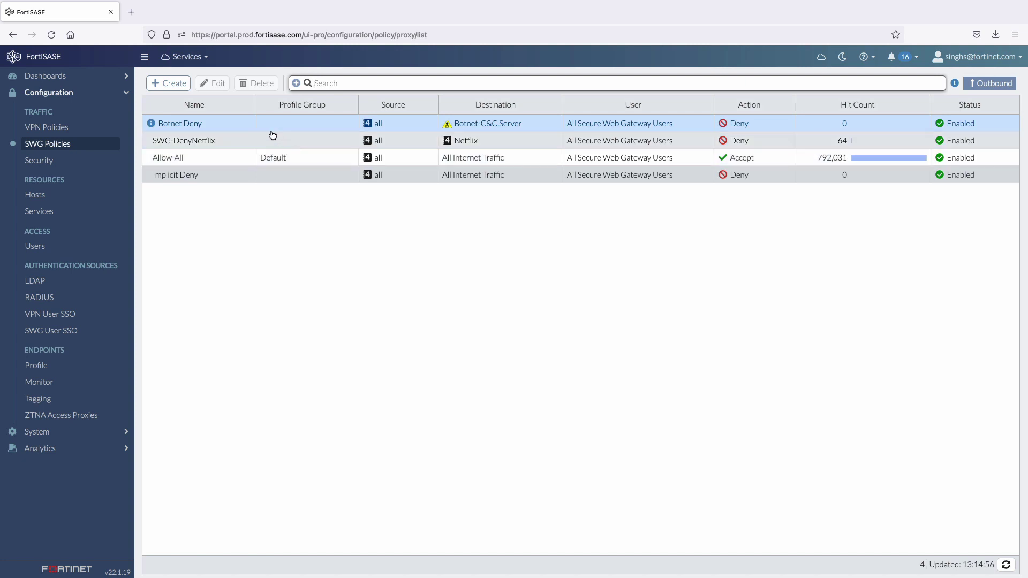
left_click(102, 163)
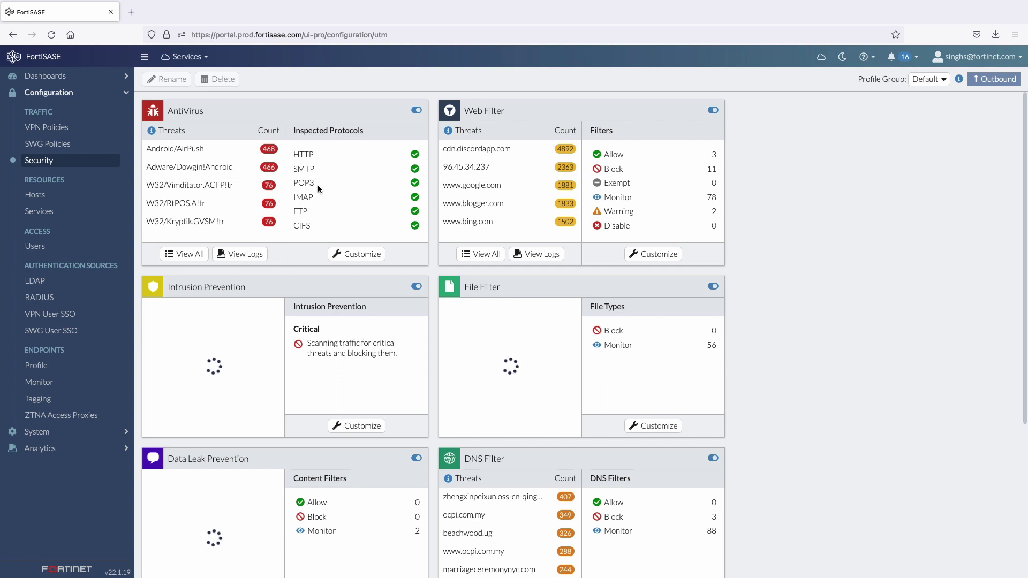
Scroll the Security page's profile tiles down to Application Control and SSL Inspection.
scroll(317, 184, "down", 1)
scroll(317, 184, "down", 2)
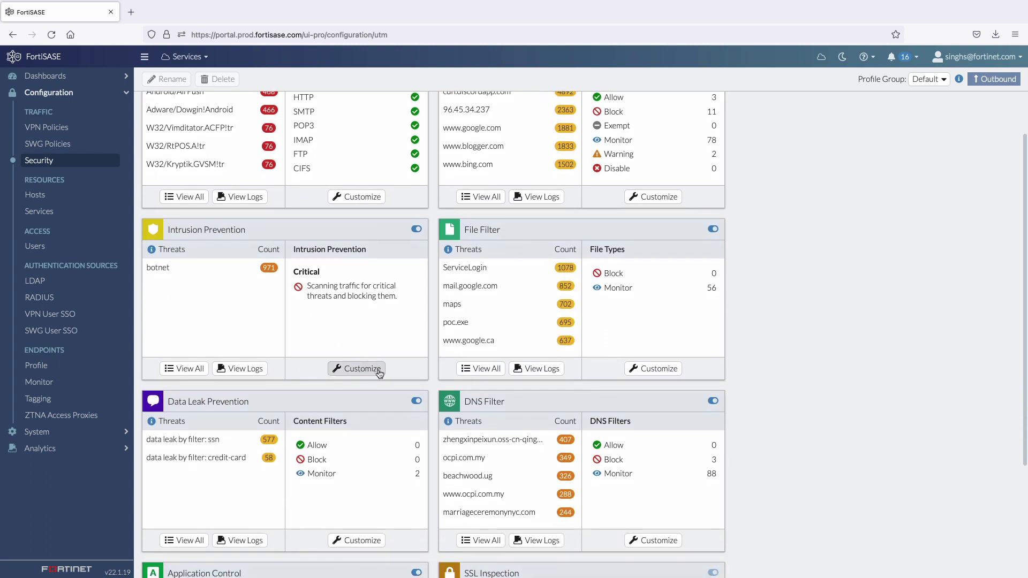
scroll(388, 379, "down", 5)
scroll(389, 379, "down", 1)
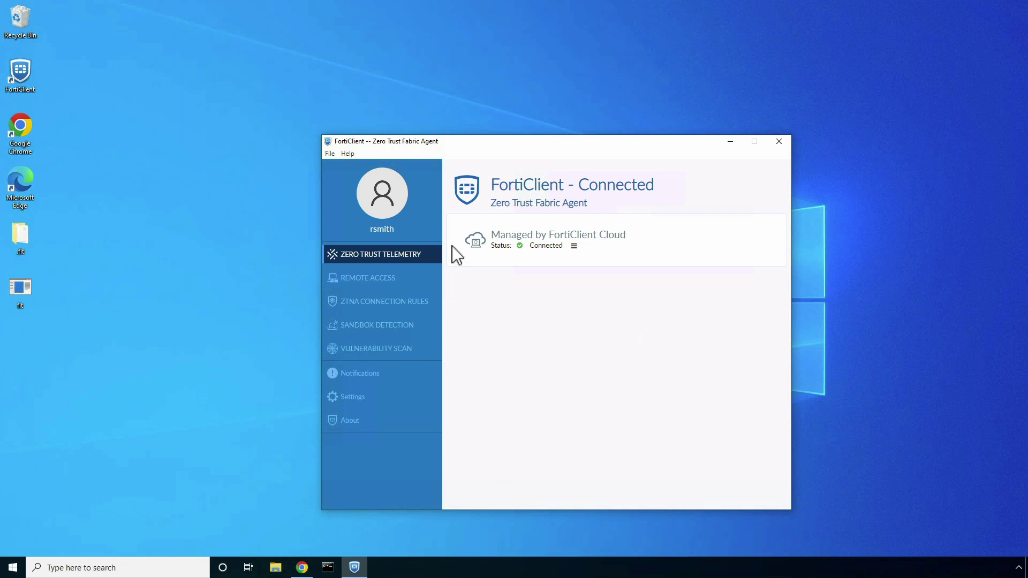
Show FortiClient's connected FortiSASE SIA tunnel under Remote Access, then switch to Google Chrome.
left_click(395, 282)
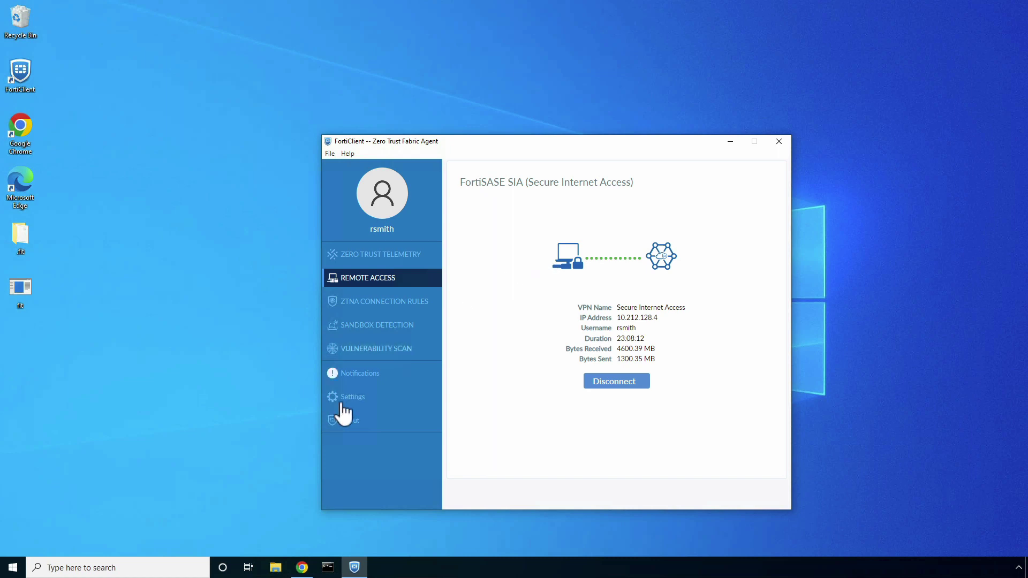
left_click(301, 568)
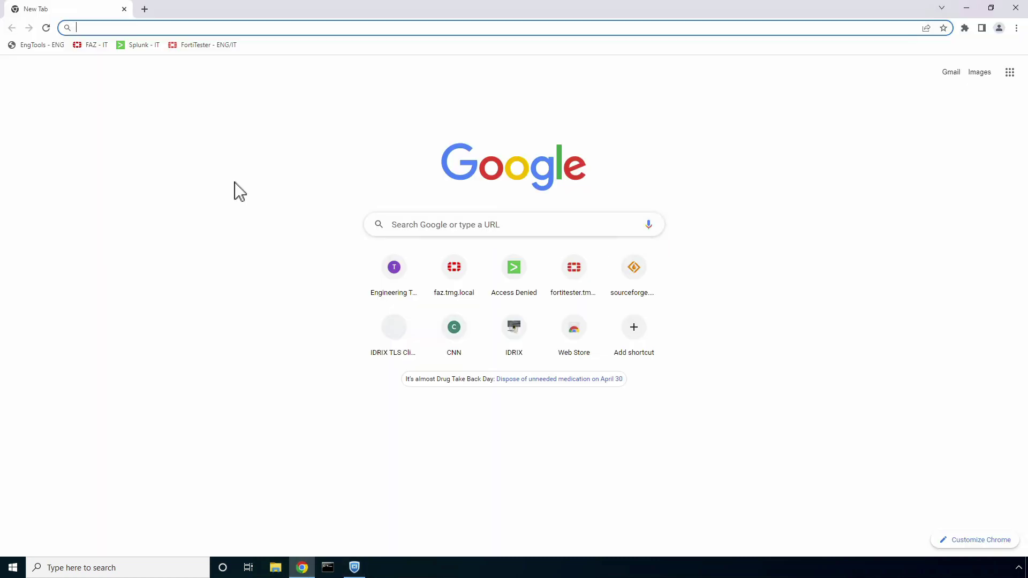
Go to eicar.org and download the eicar_com.zip anti-malware test file.
type("eicar.org")
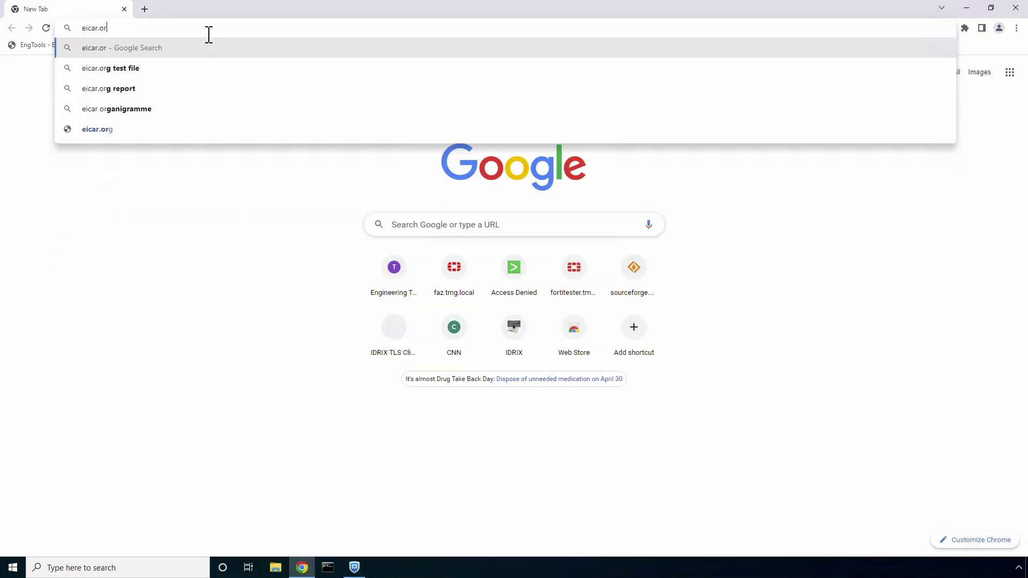
key("Return")
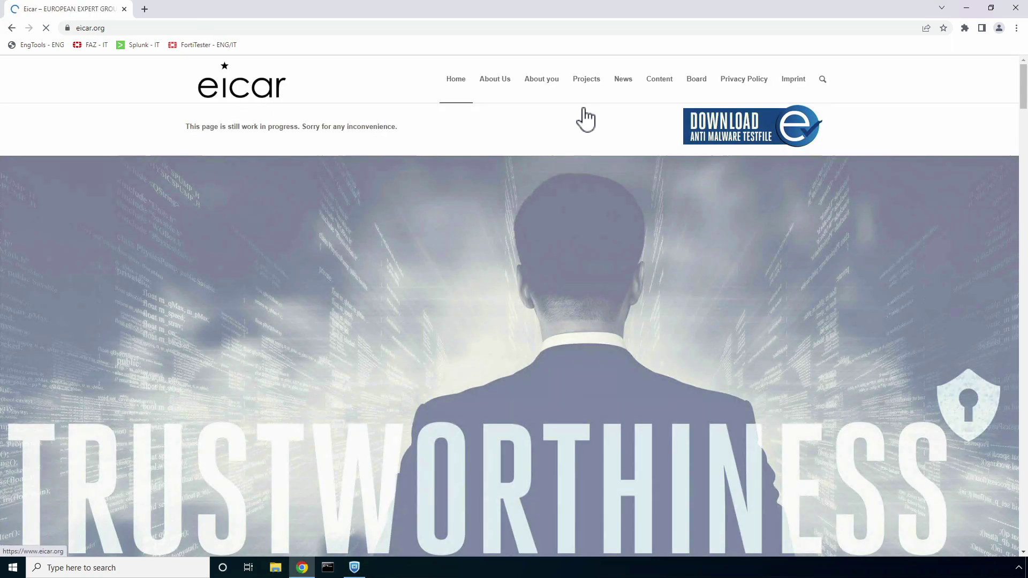
left_click(704, 134)
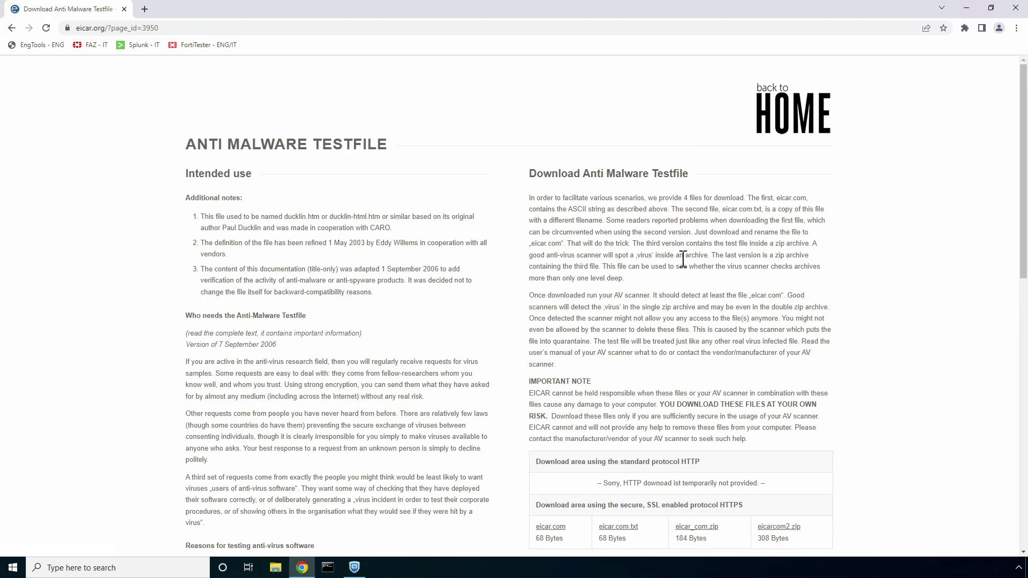
scroll(683, 259, "down", 2)
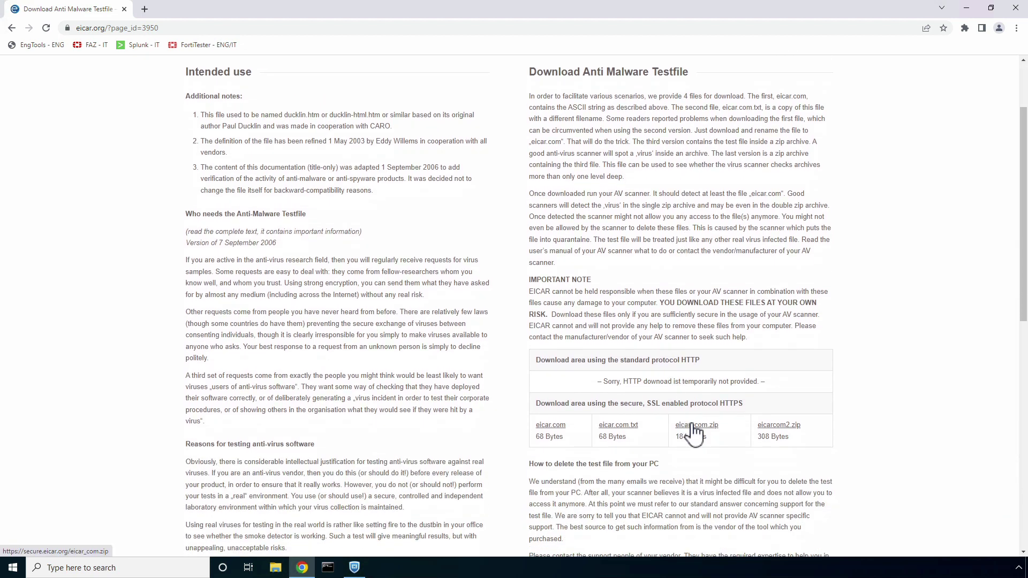
left_click(692, 426)
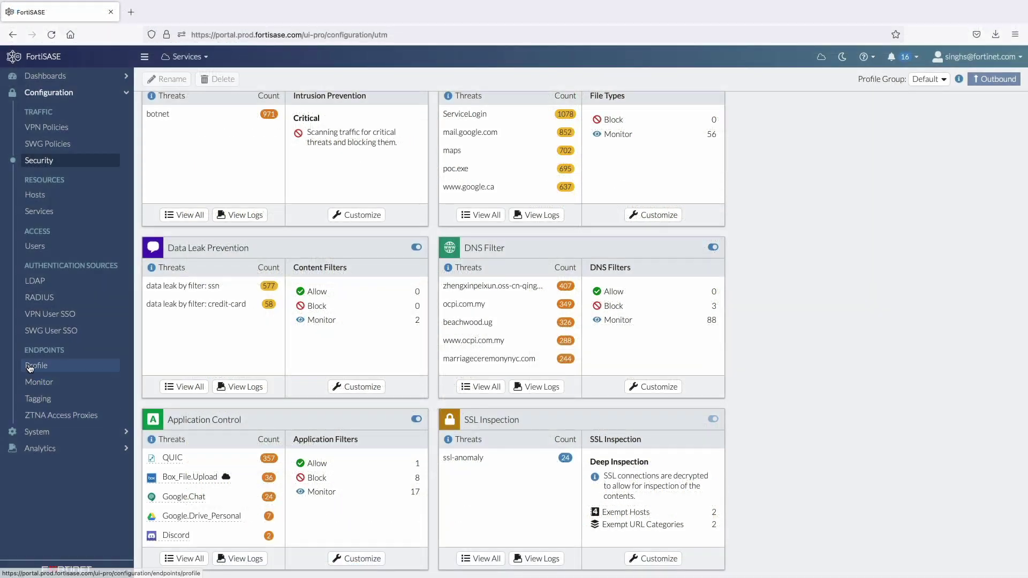
Edit the Allow VPN policy, confirm Log Allowed Traffic is All Sessions, and save it.
left_click(53, 134)
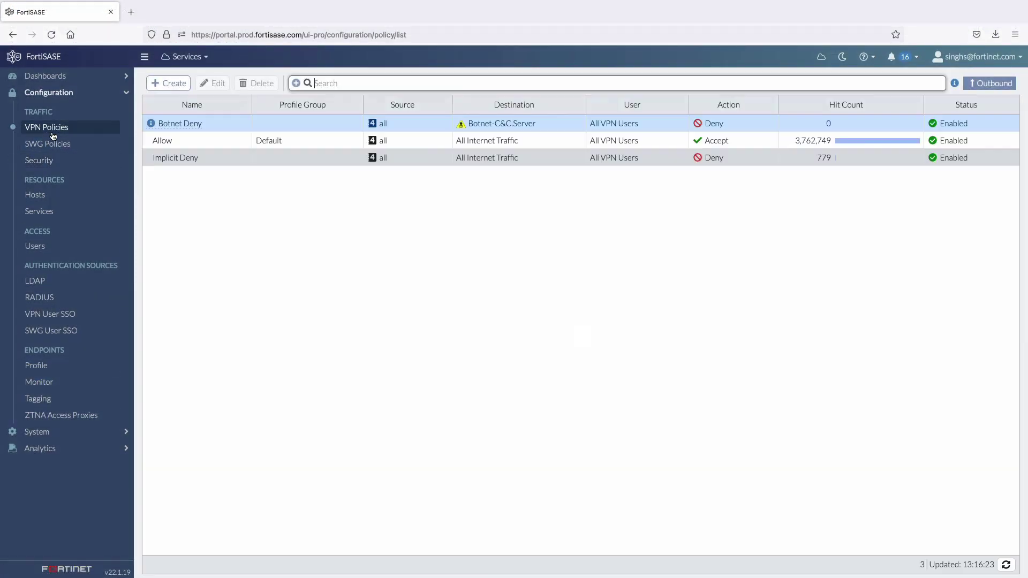
left_click(177, 141)
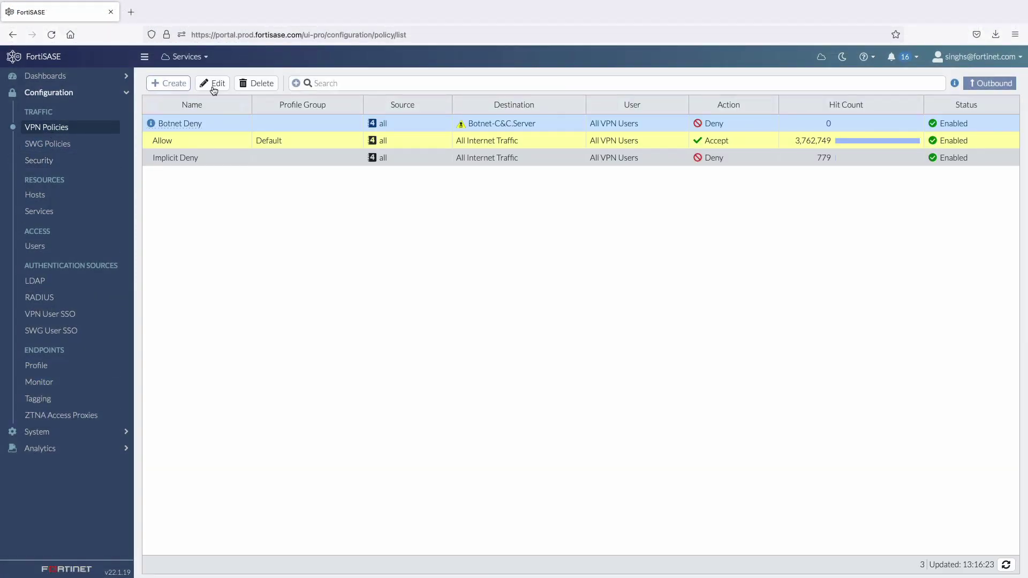
left_click(214, 84)
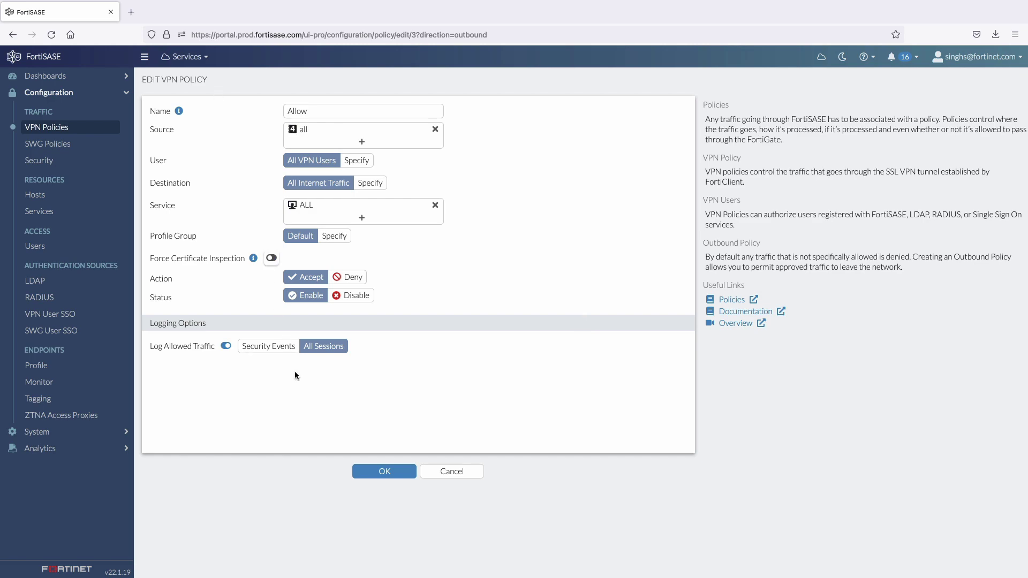
left_click(367, 474)
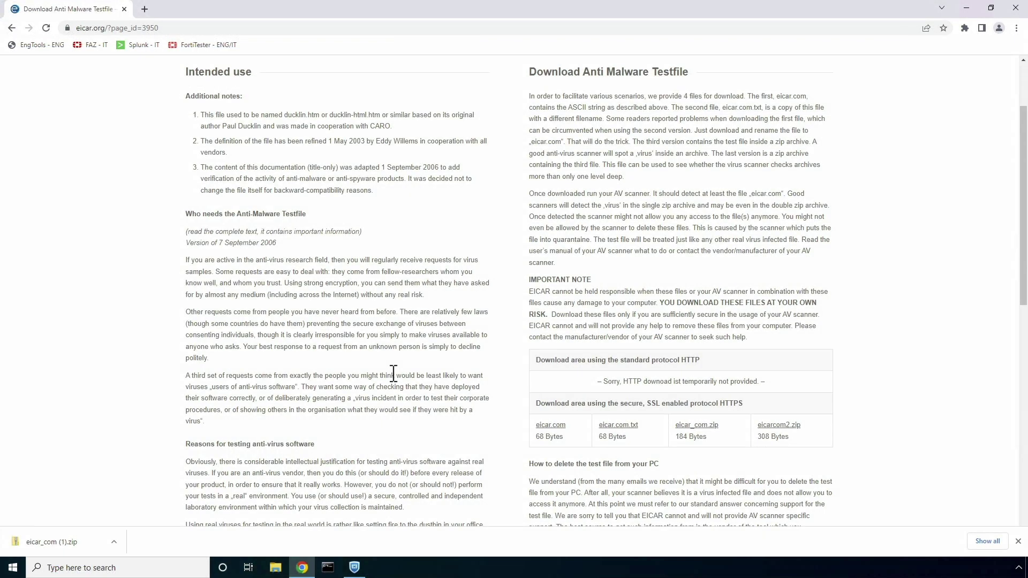
Attempt the eicarcom2.zip download, blocked as EICAR_TEST_FILE, then open a new tab.
left_click(773, 424)
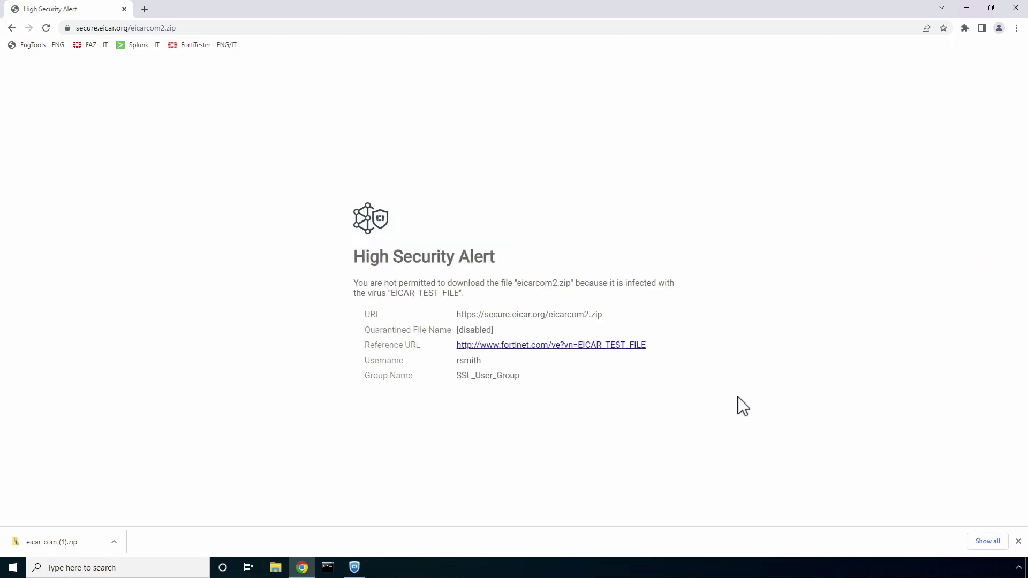
left_click(146, 10)
type("https://delta-search.com")
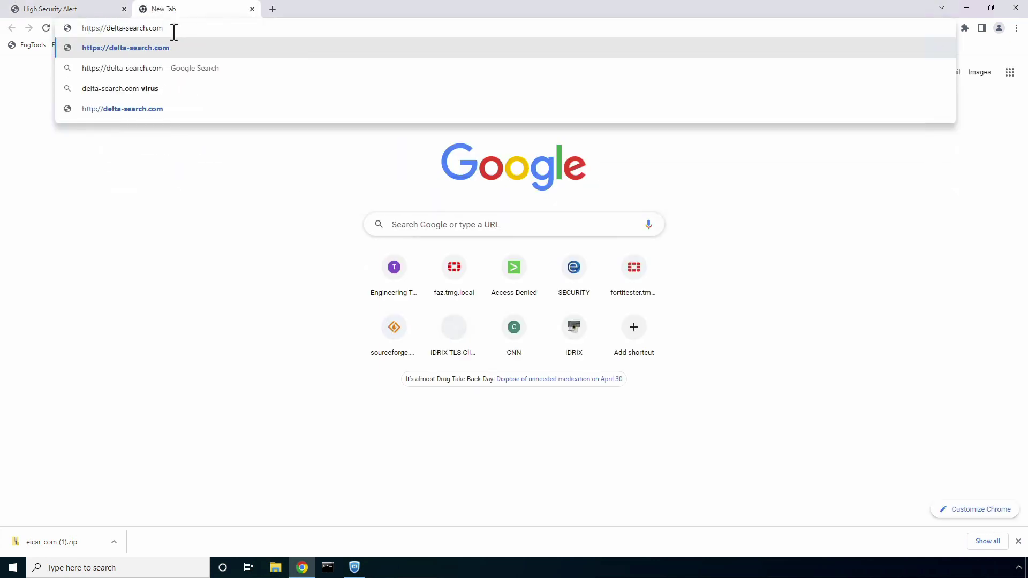
key("Return")
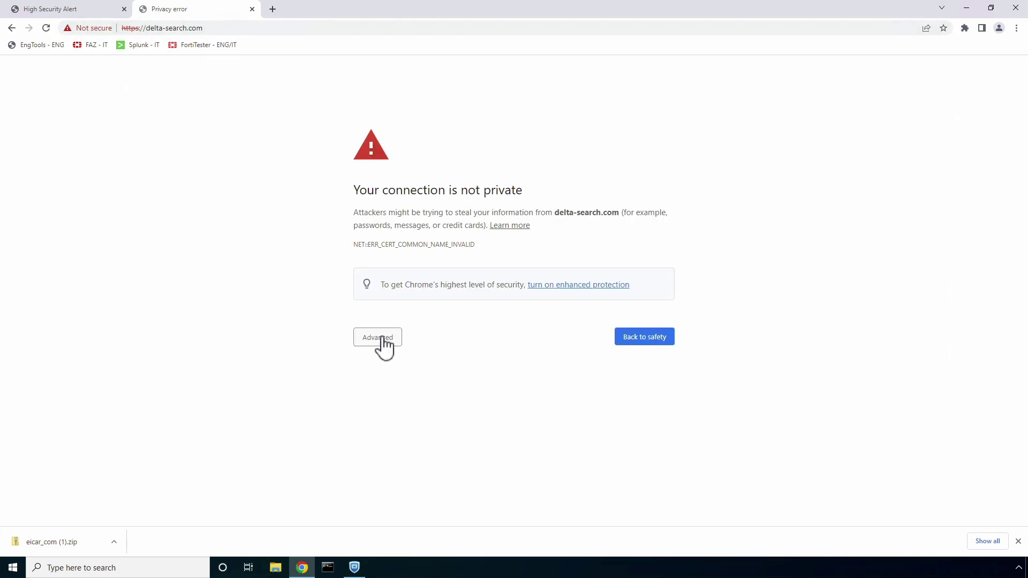
left_click(380, 342)
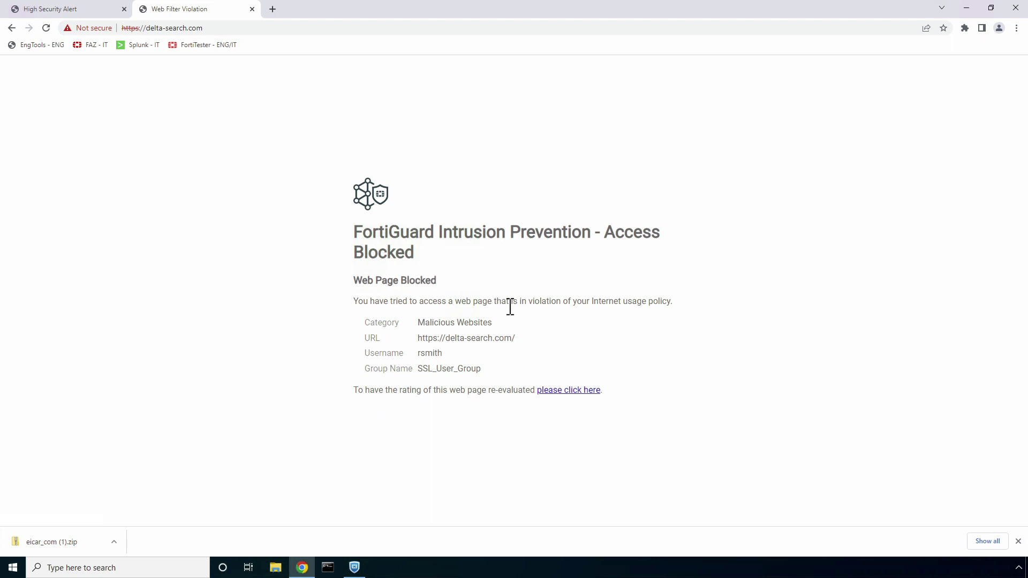
left_click(273, 9)
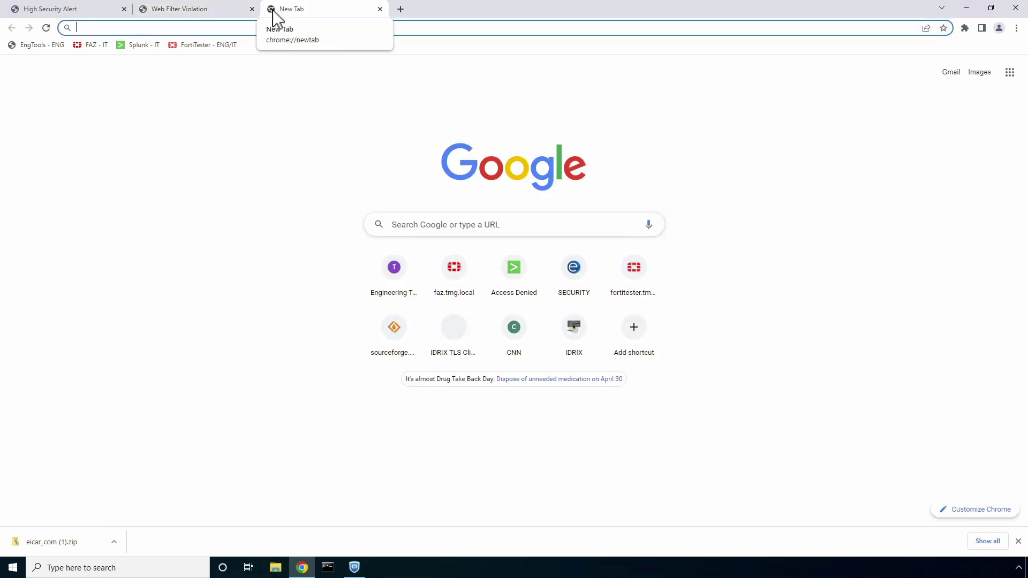
Load play.google.com, check its valid certificate, then browse to Apps > Games.
type("play.goog")
key("Return")
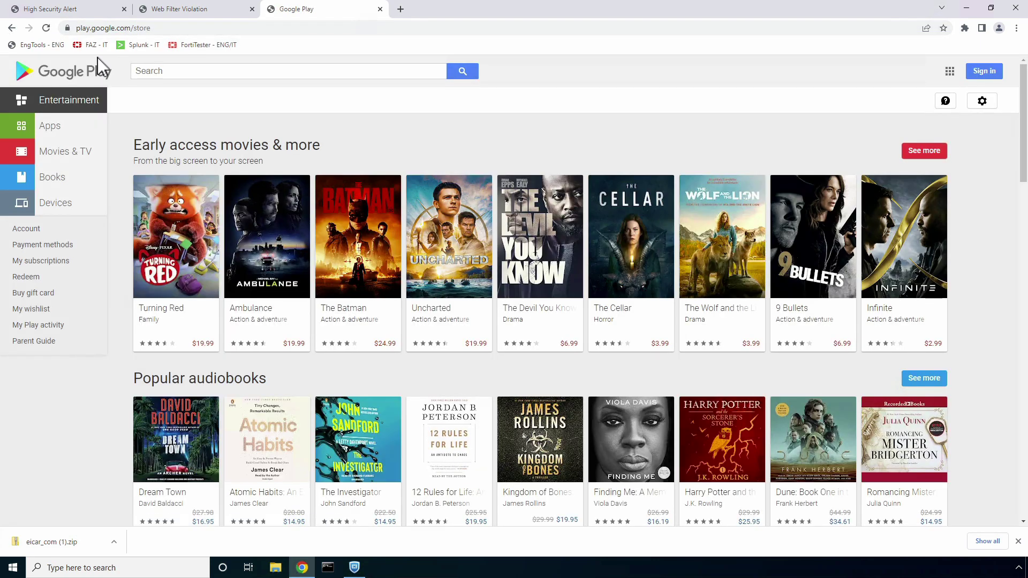
left_click(67, 27)
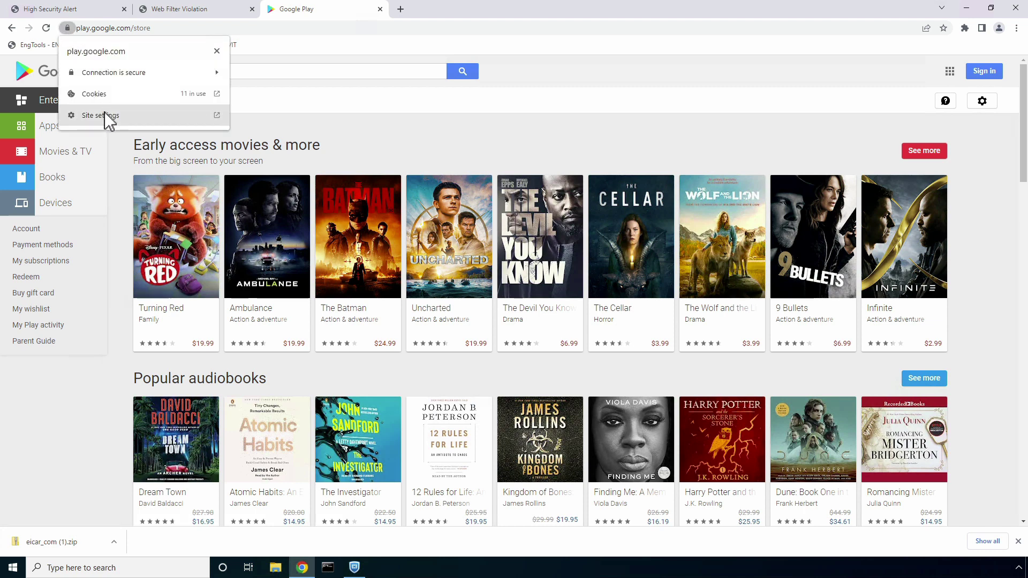
left_click(103, 75)
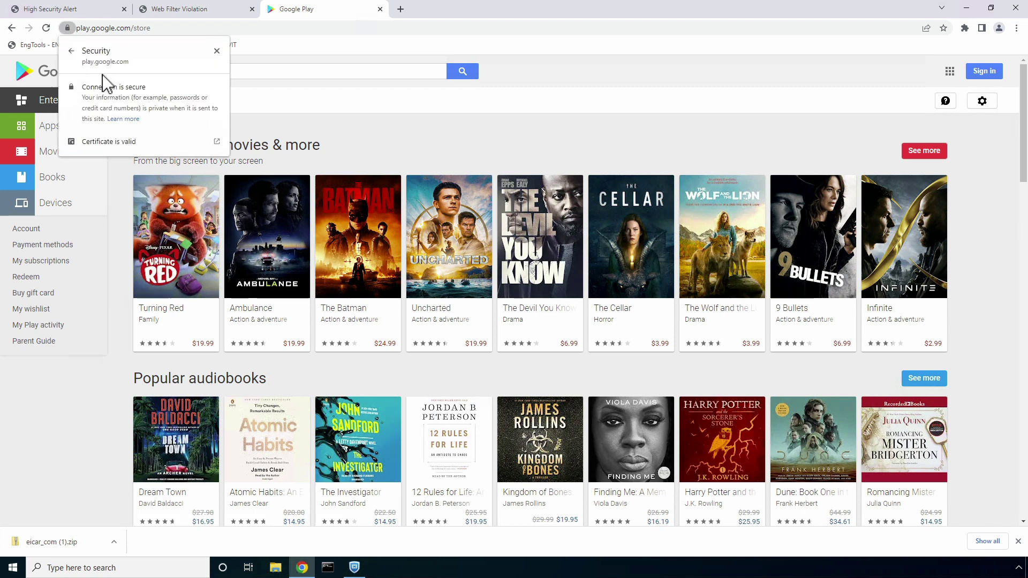
left_click(114, 143)
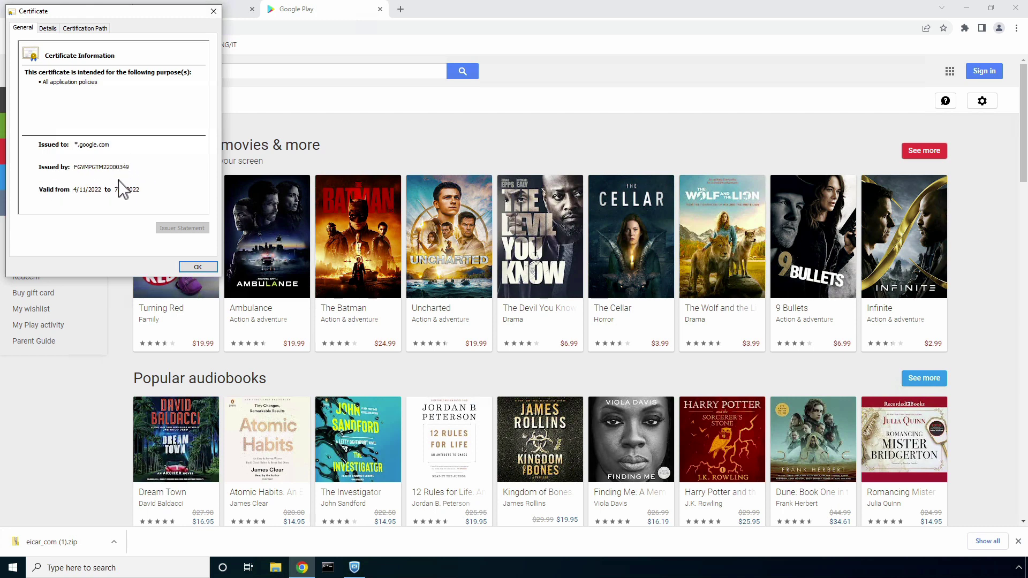
left_click(198, 266)
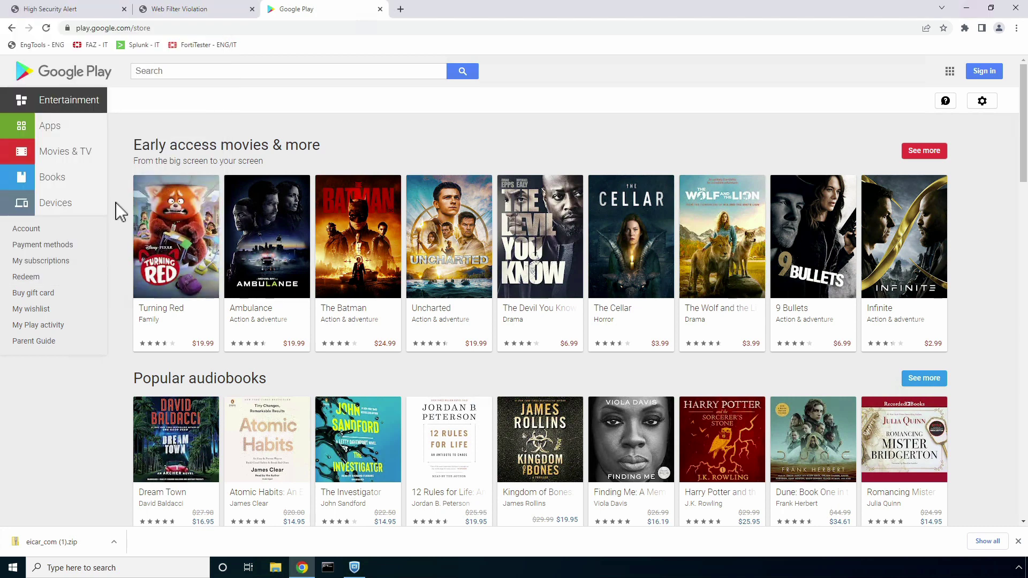
left_click(46, 133)
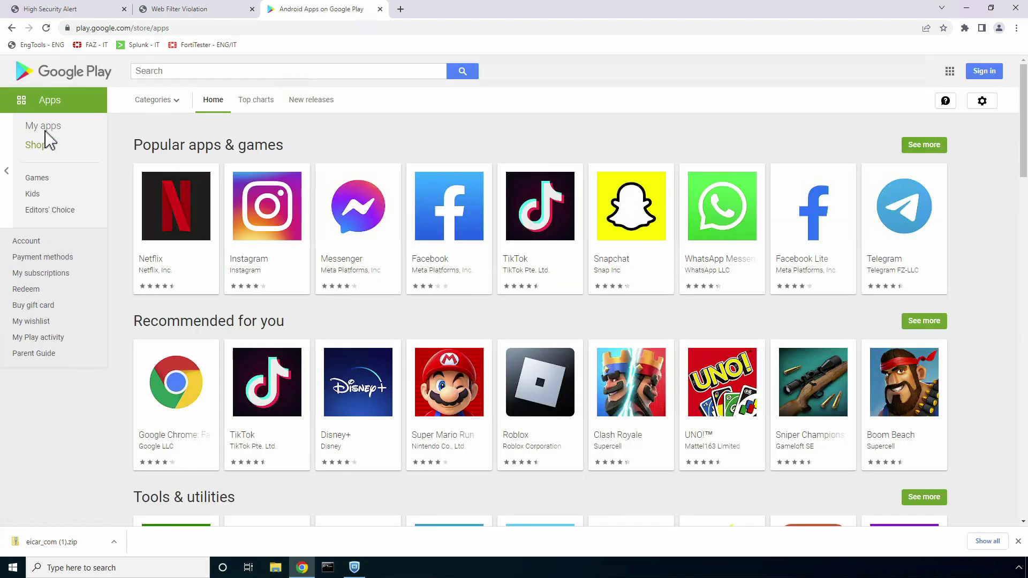
left_click(39, 179)
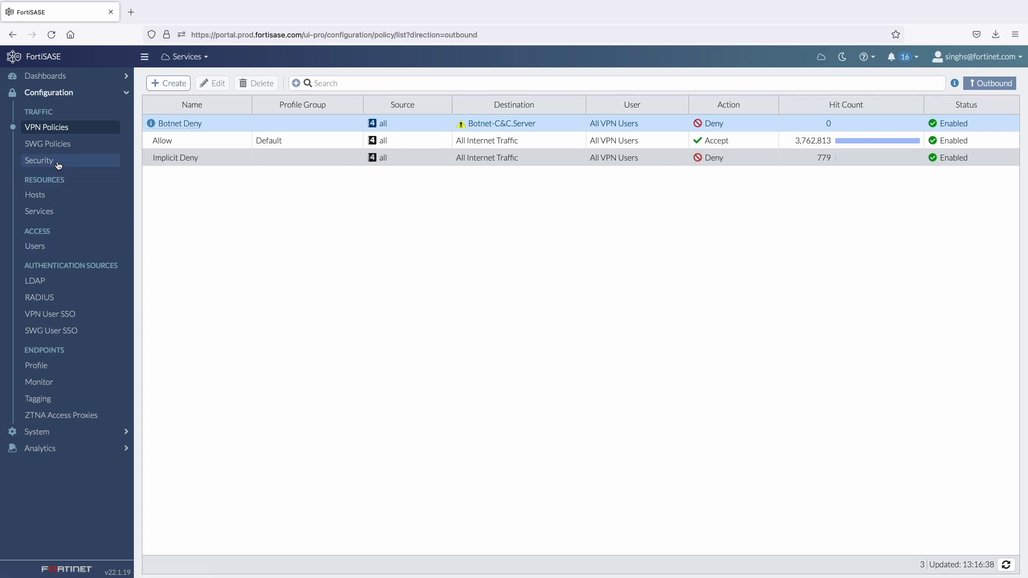
Open the Web Filter logs from Security and filter Source to the remote user's username.
left_click(58, 161)
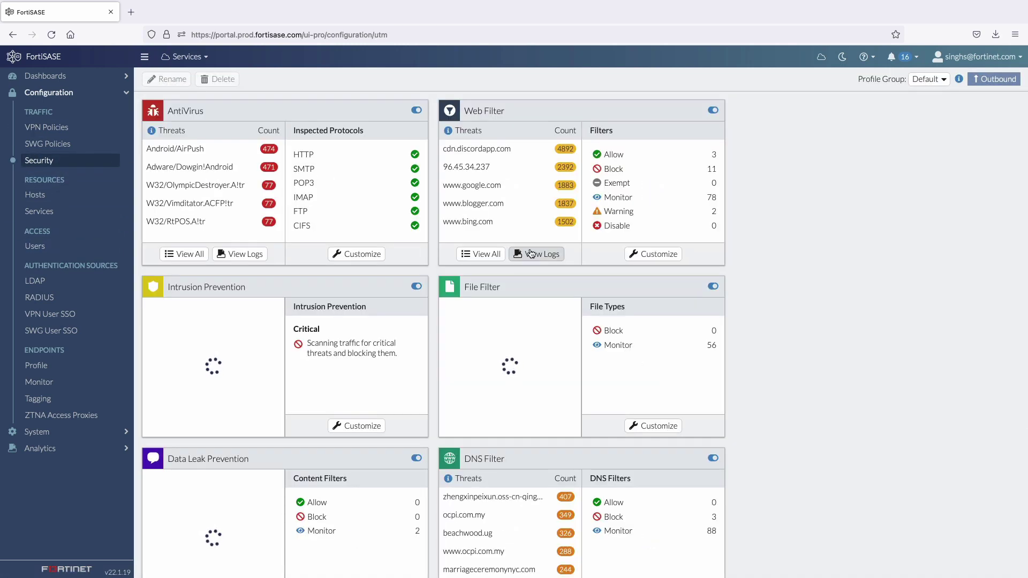
left_click(537, 254)
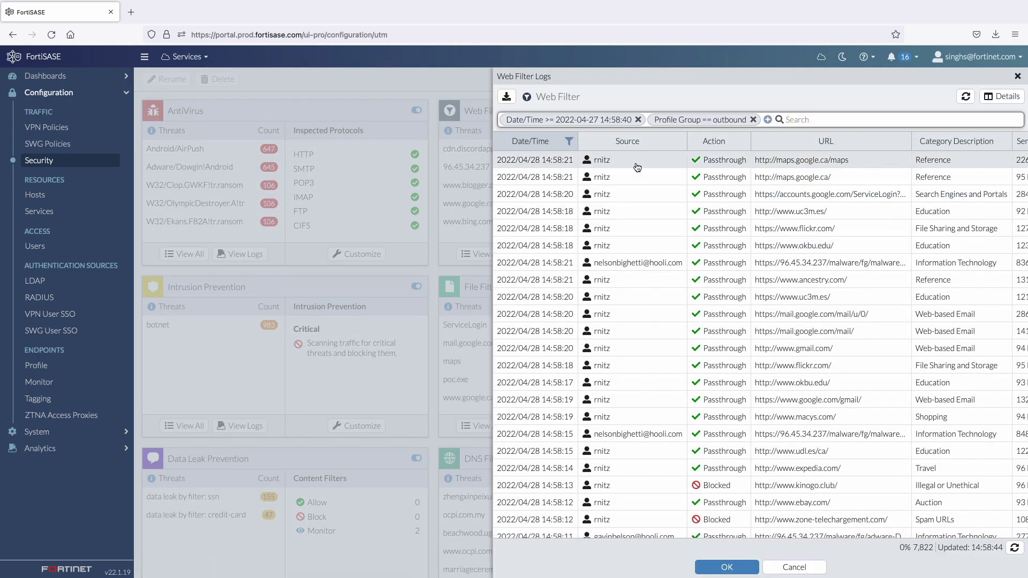
left_click(678, 142)
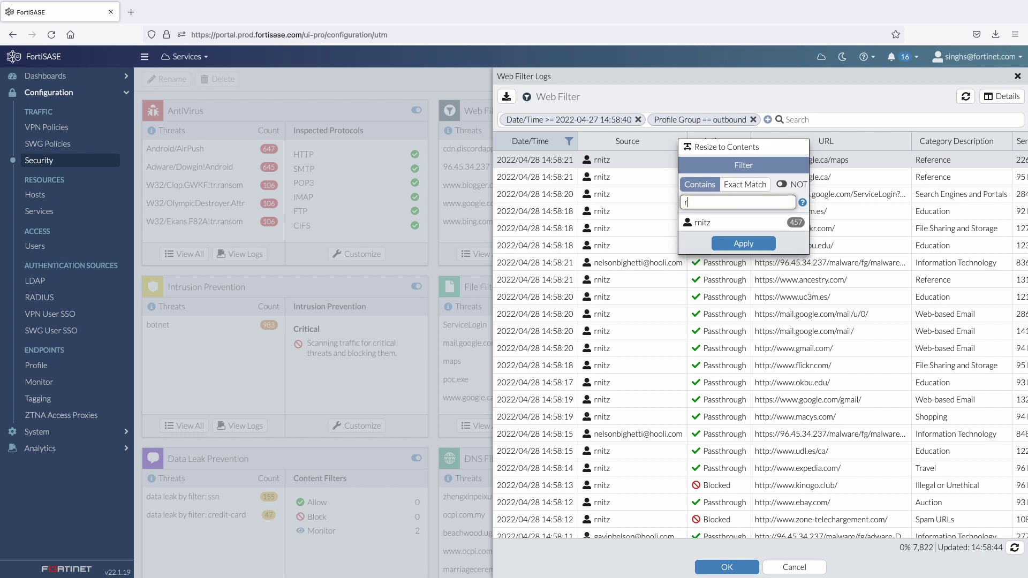
left_click(728, 227)
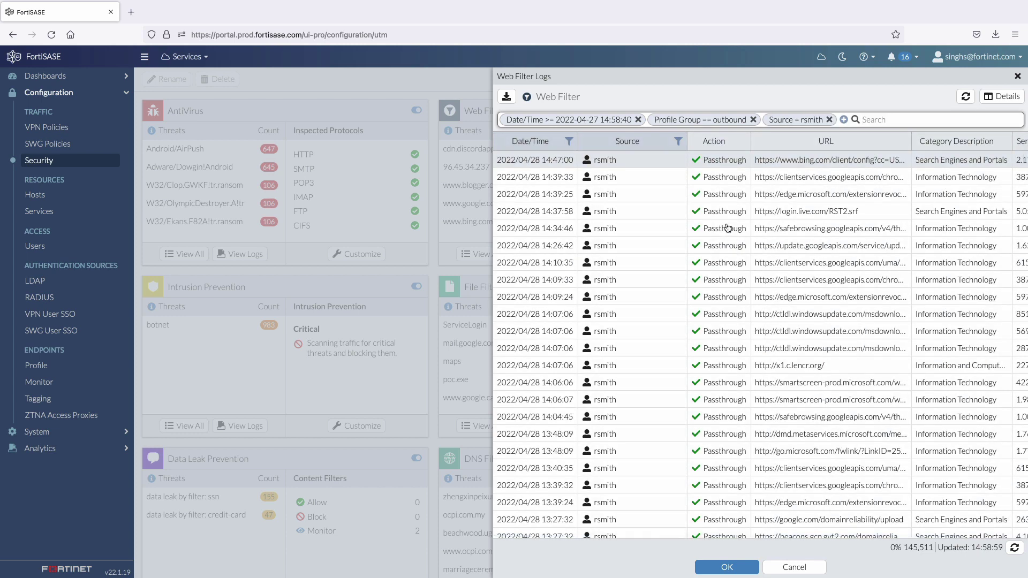
Filter the logs to Blocked actions, review the entries, and close the logs.
left_click(742, 141)
left_click(769, 240)
left_click(788, 260)
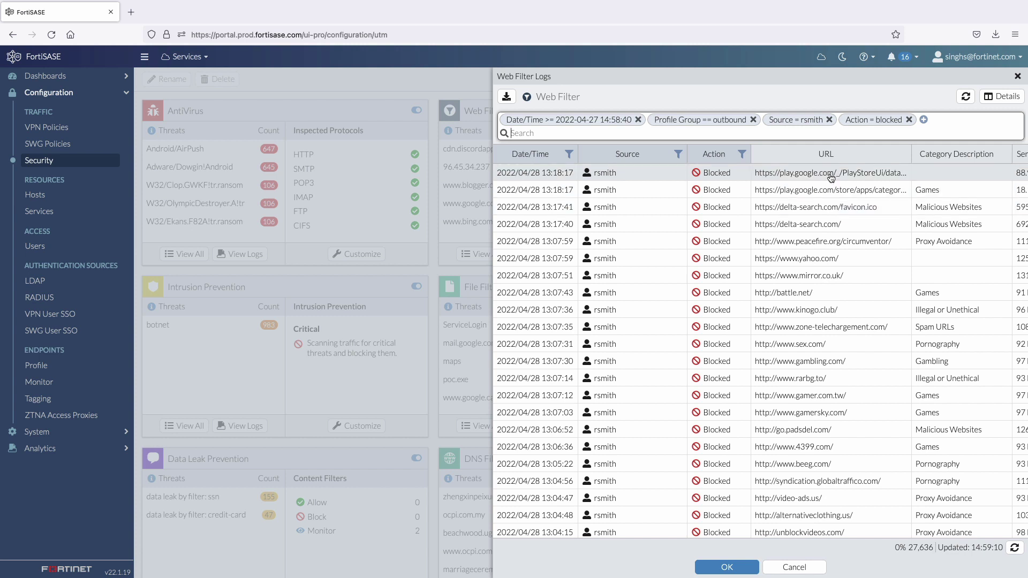
scroll(830, 187, "right", 1)
scroll(830, 187, "right", 2)
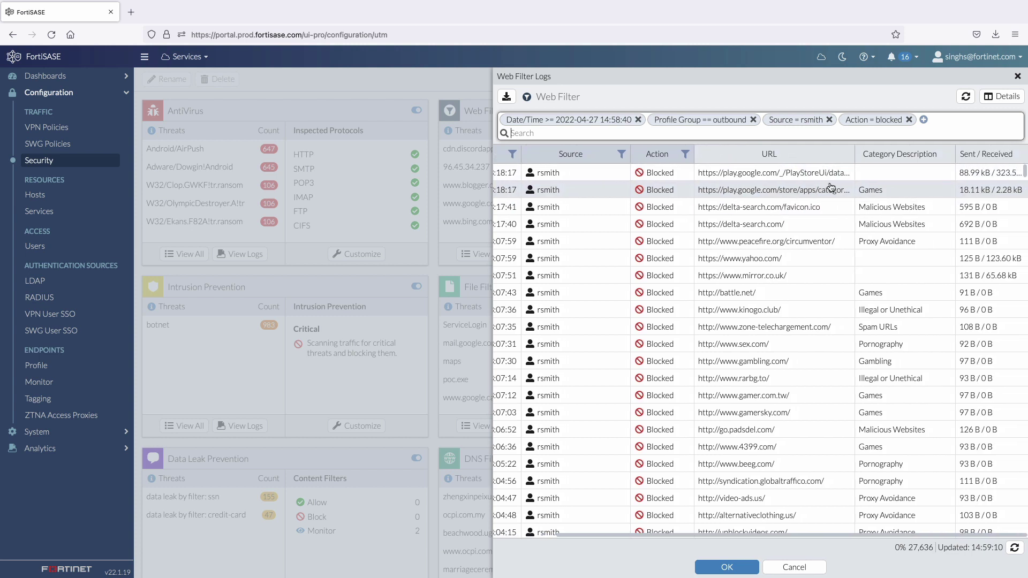
scroll(809, 223, "left", 2)
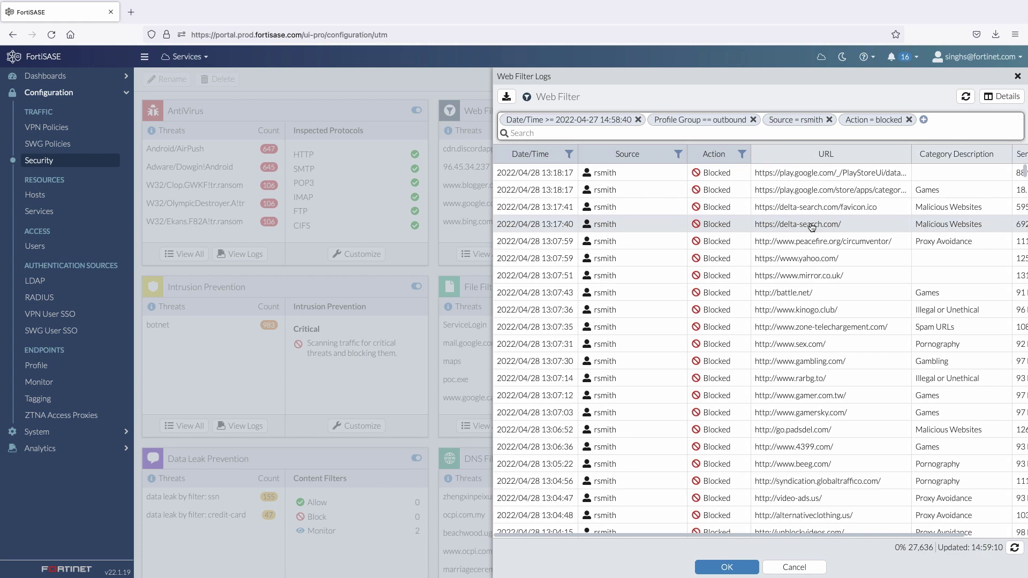
left_click(805, 566)
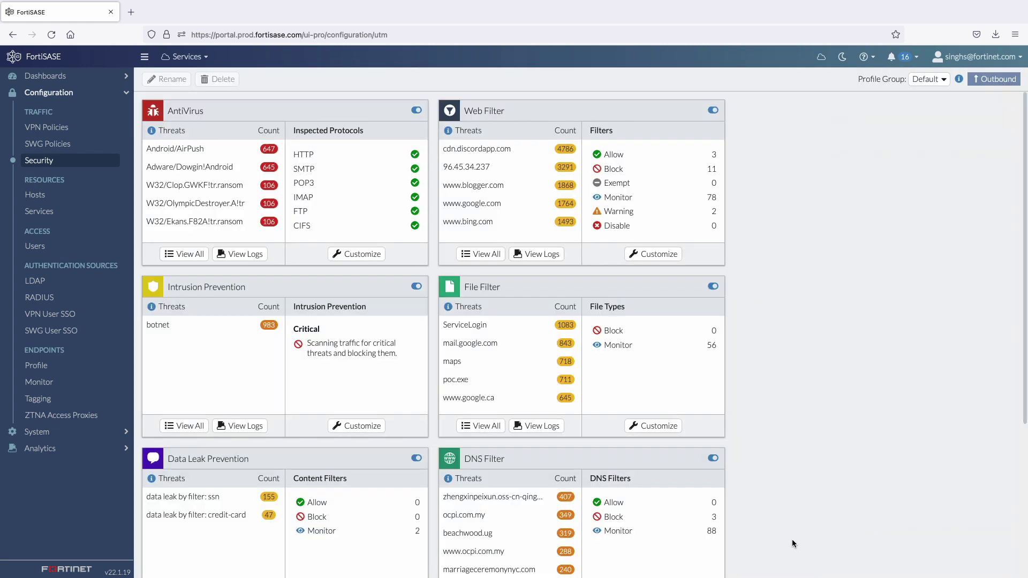
Review the applications in the first Application Control override, then cancel both panels unchanged.
scroll(792, 538, "down", 3)
scroll(791, 538, "down", 2)
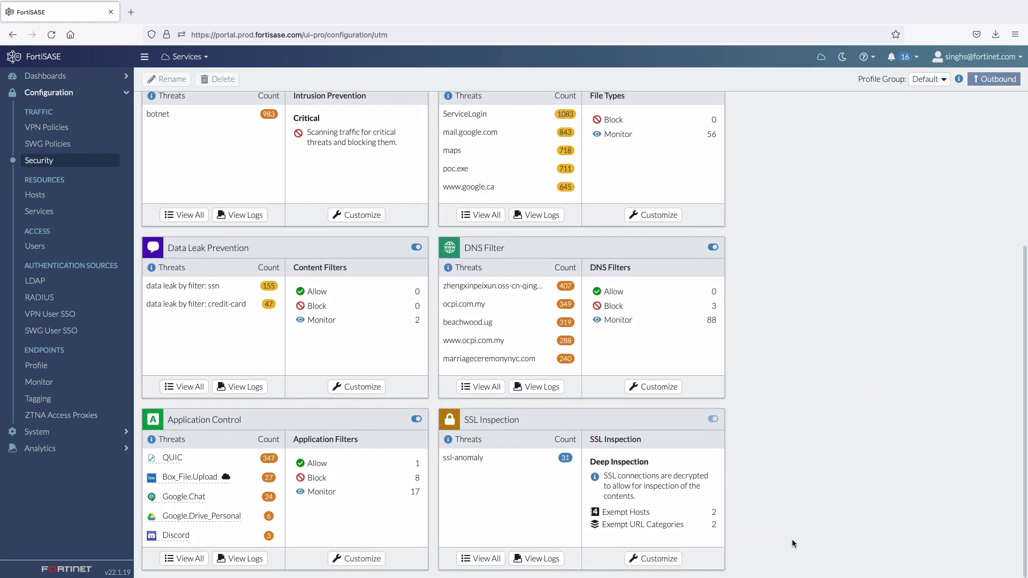
left_click(359, 559)
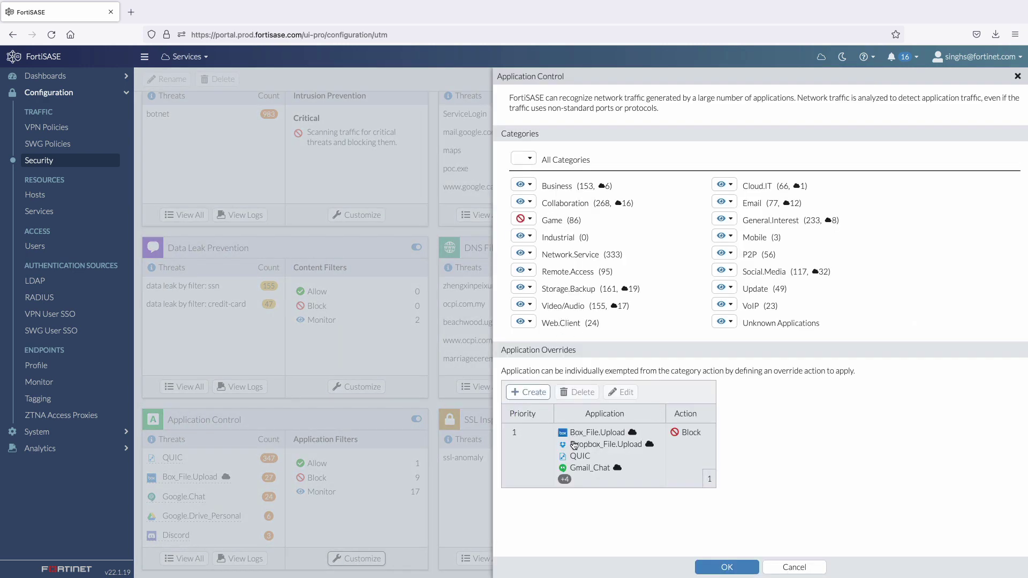
left_click(609, 435)
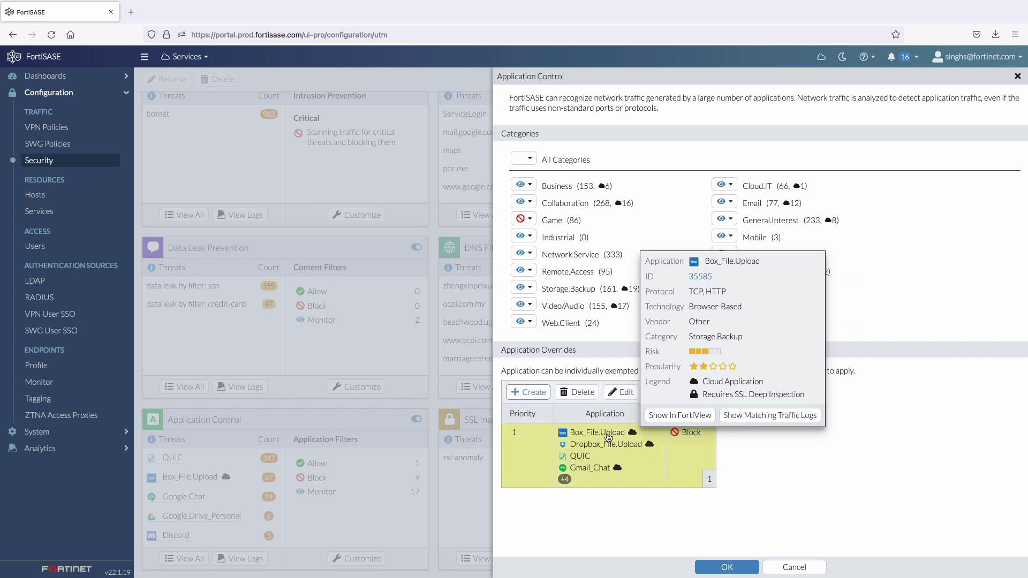
left_click(621, 395)
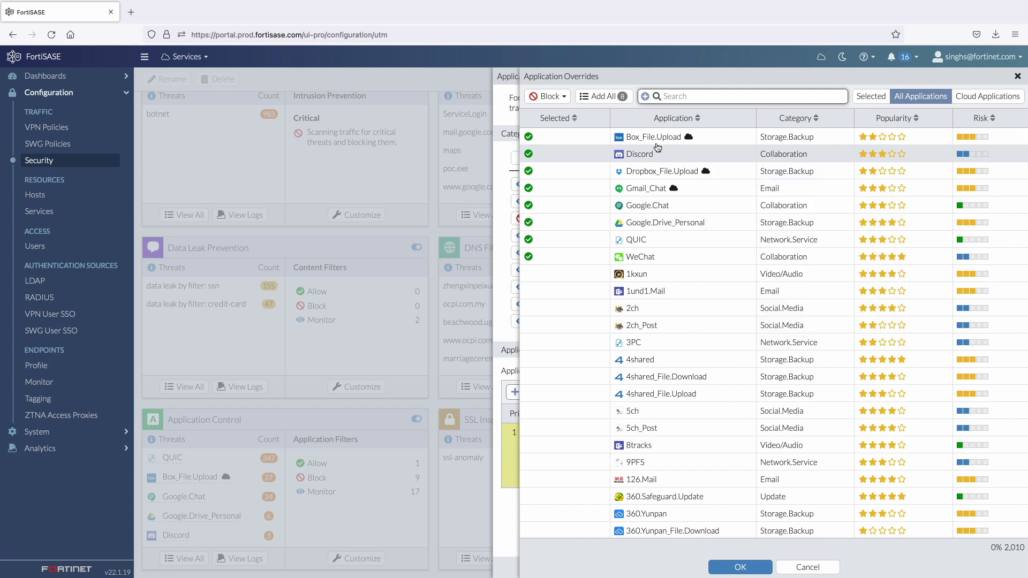
mouse_move(658, 142)
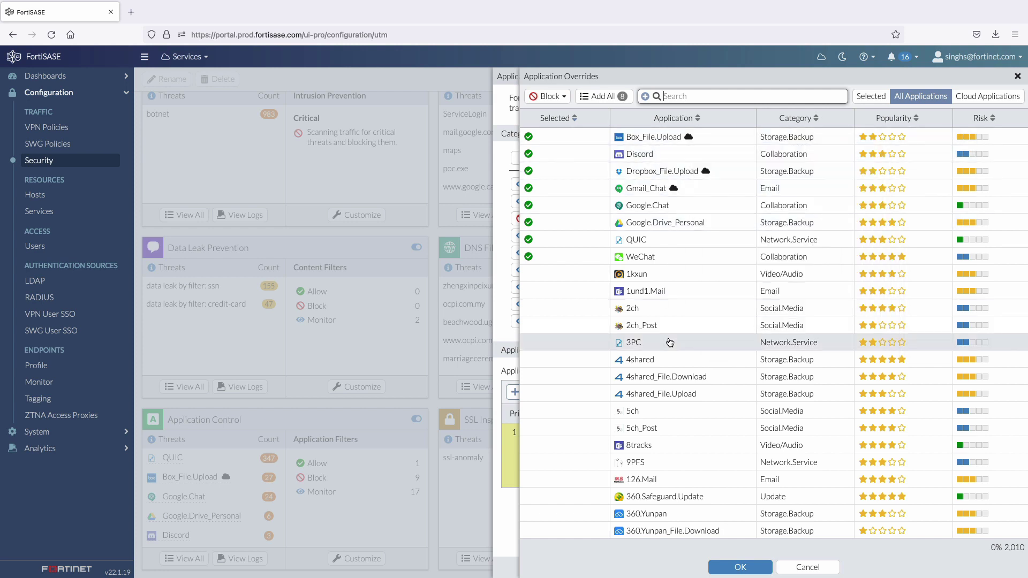
left_click(790, 567)
left_click(790, 567)
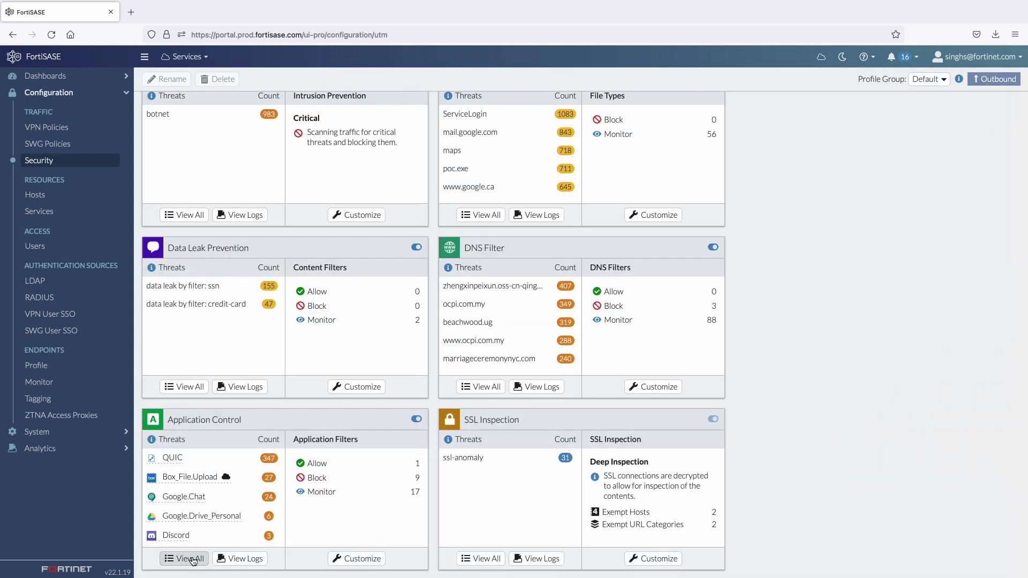
left_click(191, 559)
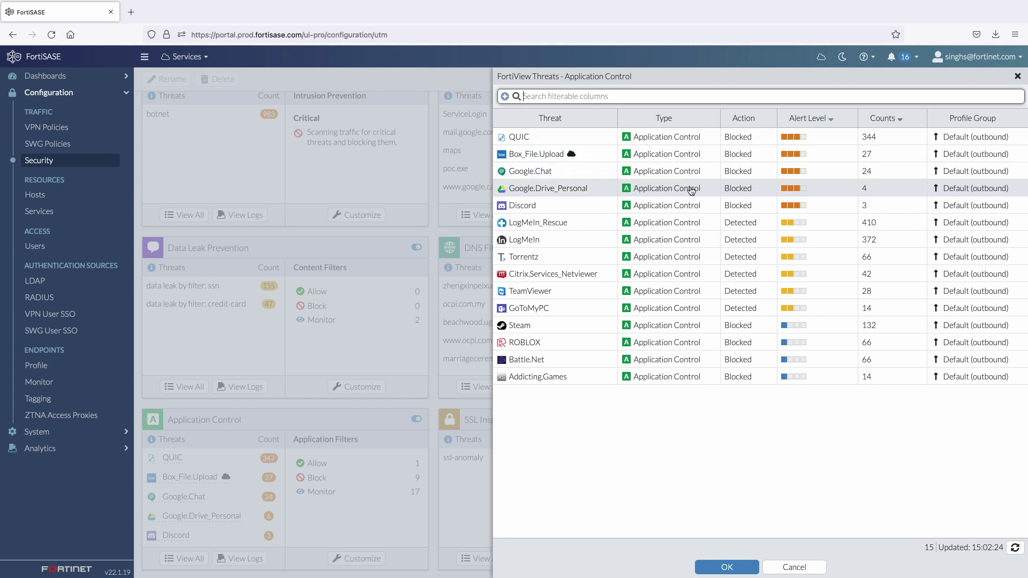
left_click(690, 205)
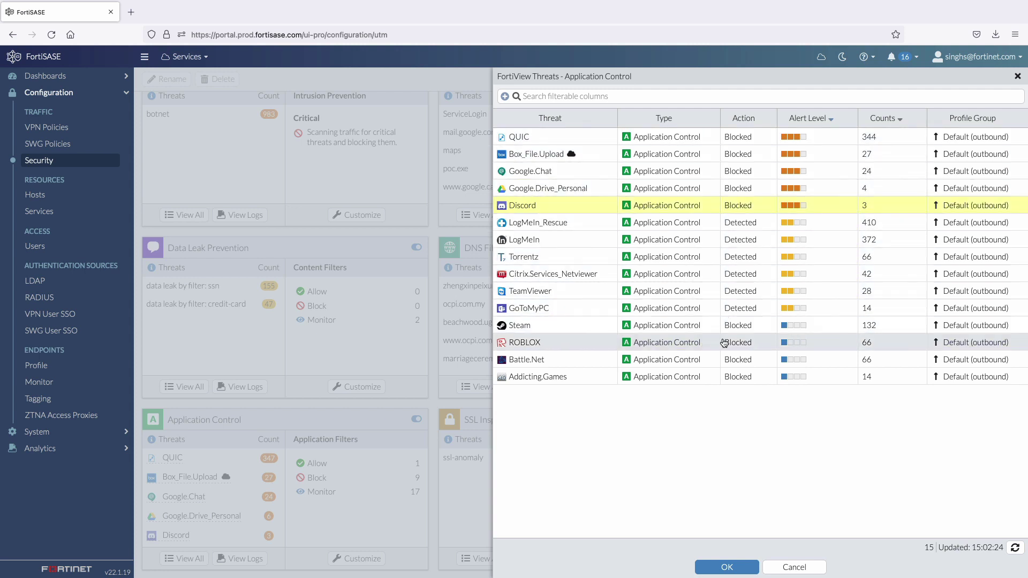
left_click(780, 568)
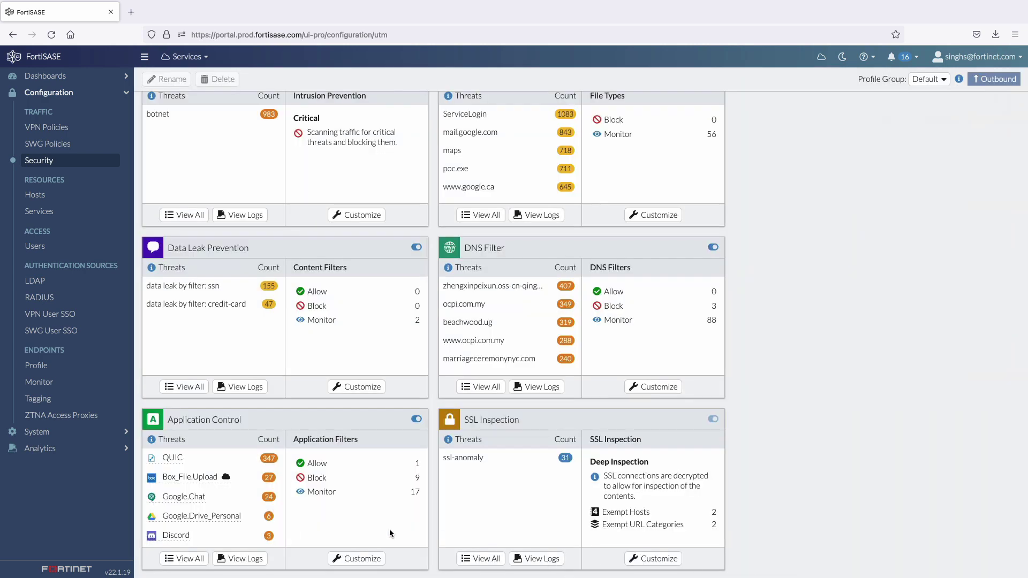
Select both ZTNA access proxies and authorize them.
left_click(88, 421)
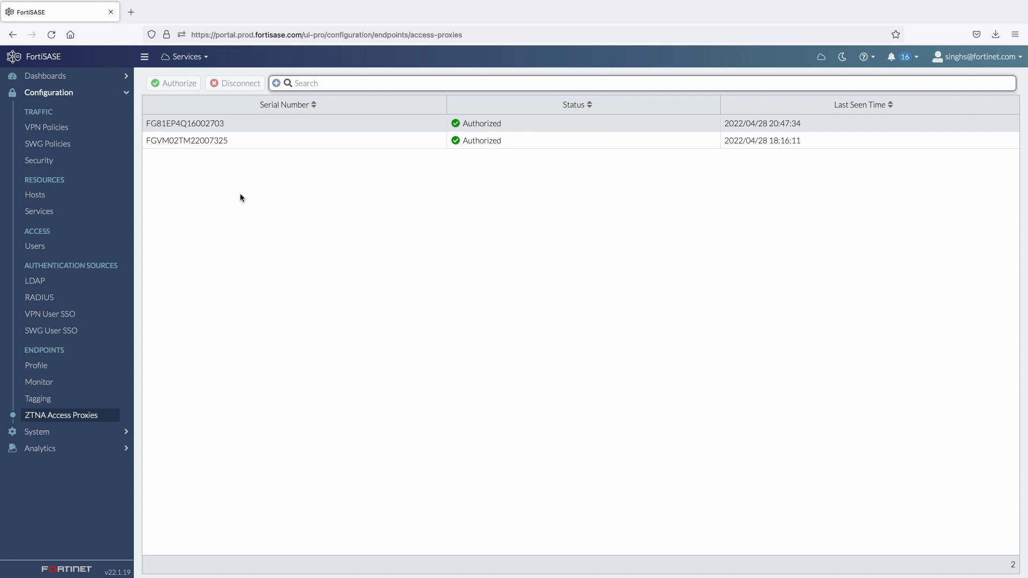
left_click(267, 123)
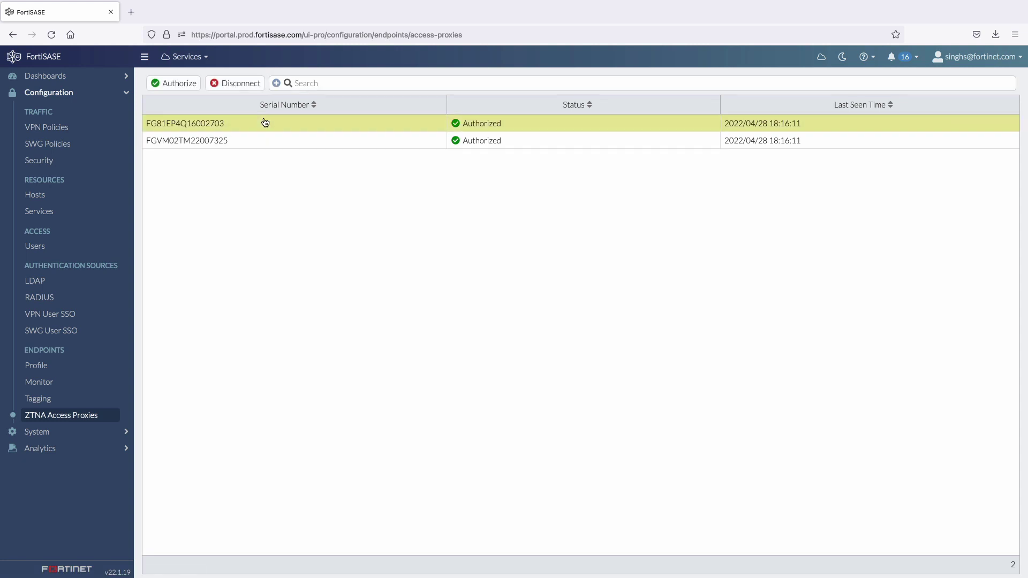
left_click(219, 142)
left_click(167, 86)
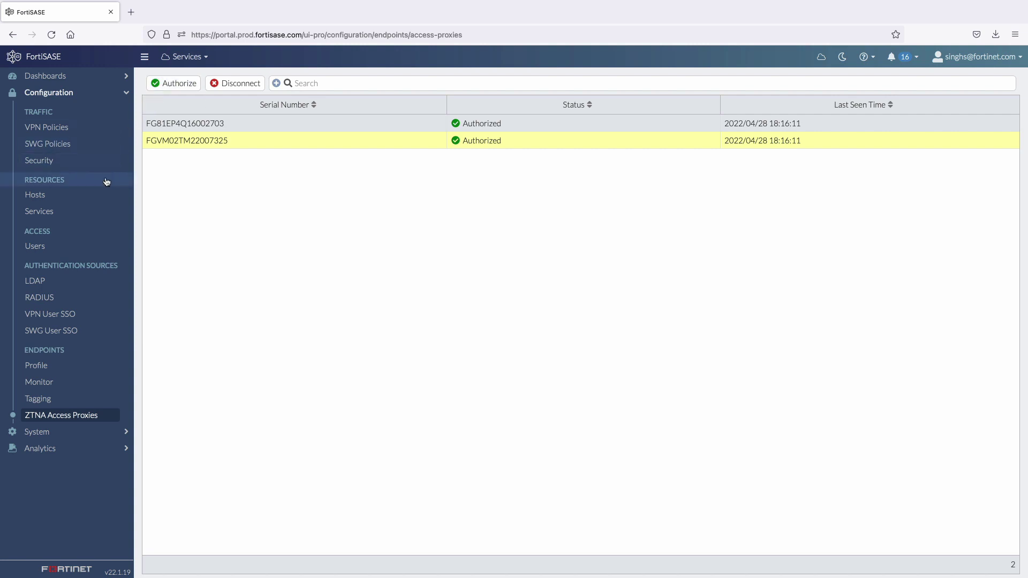
Review the High Severity and Endpoint_Compliance tagging rules, then bring up the Endpoint Profile.
left_click(33, 398)
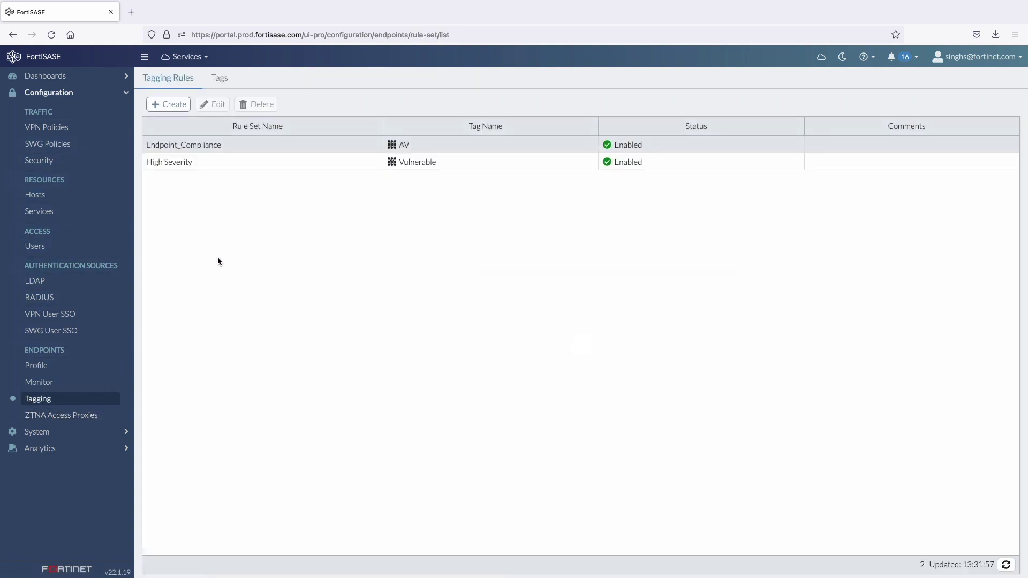
left_click(223, 166)
left_click(225, 144)
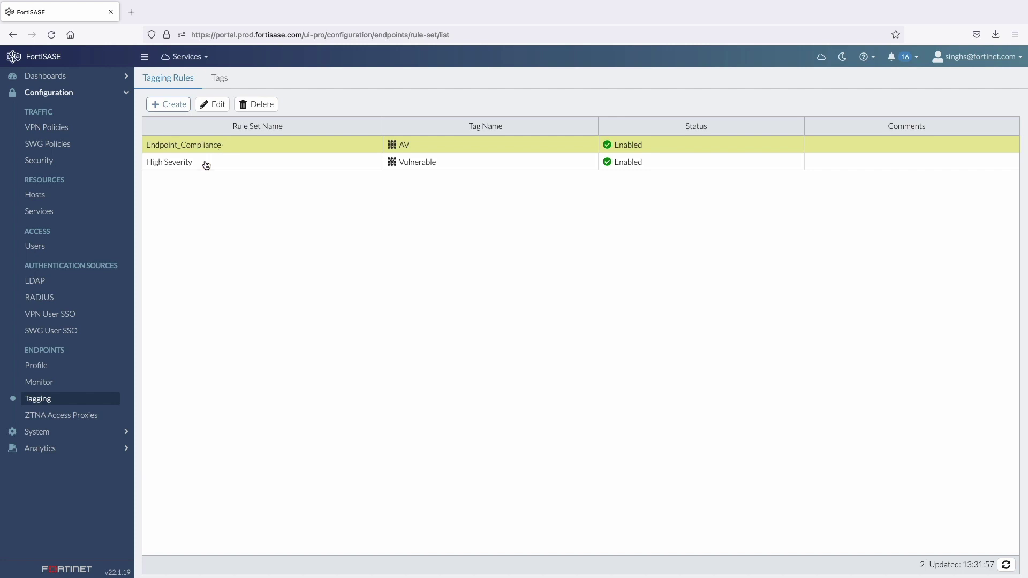
left_click(52, 373)
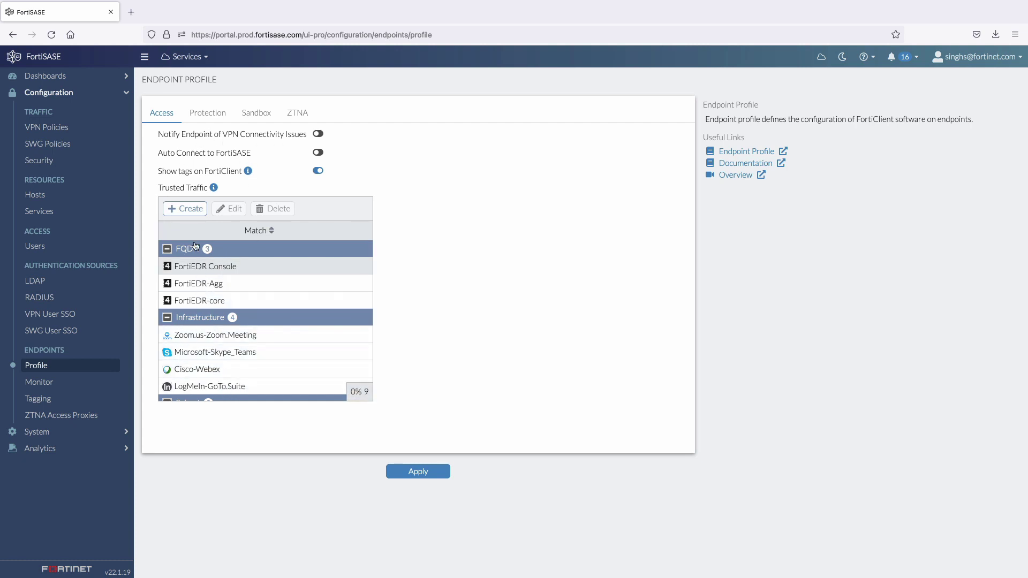
Look through the endpoint profile's Protection and Sandbox settings, ending on its ZTNA rules.
left_click(208, 117)
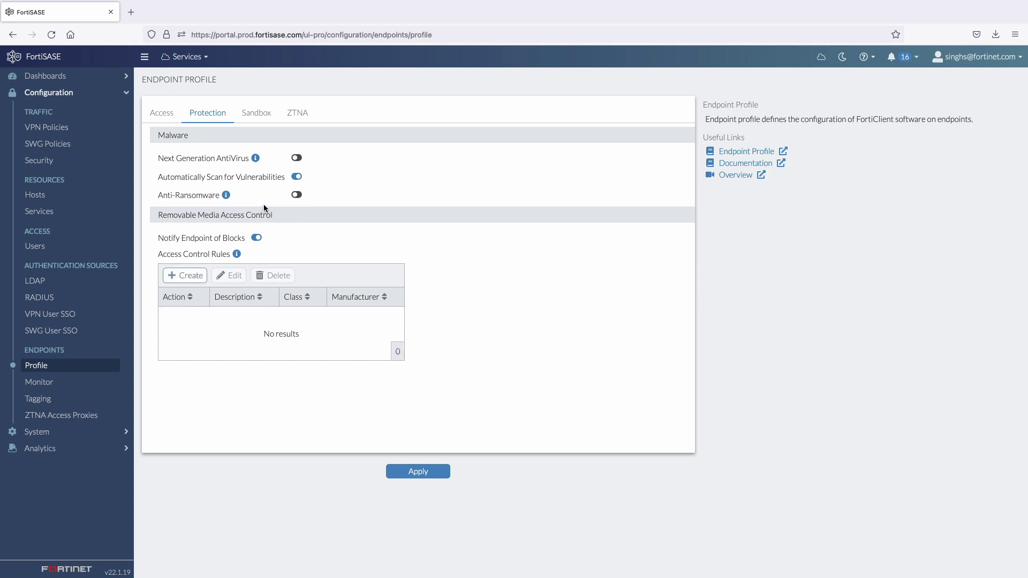
left_click(261, 114)
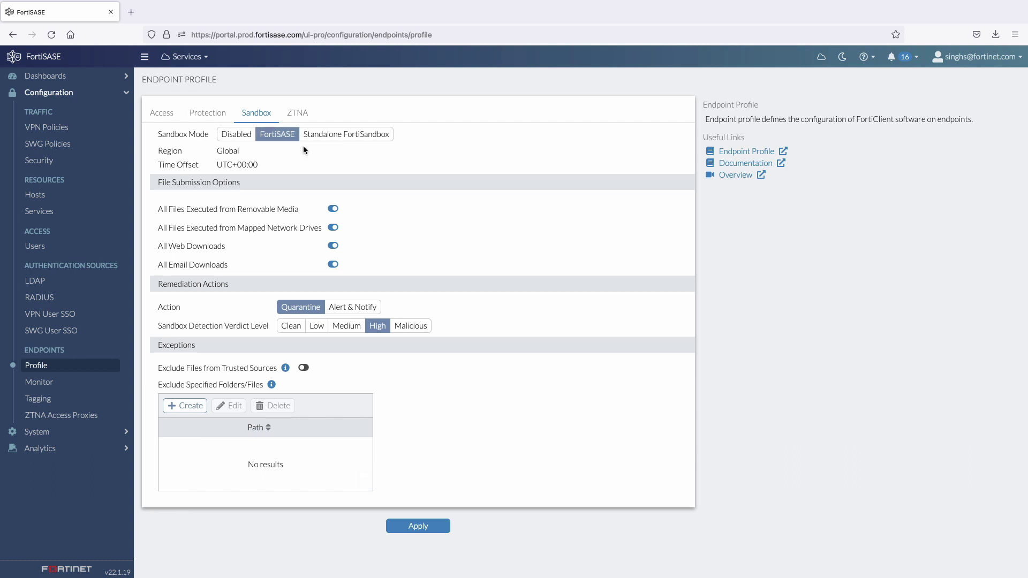
left_click(301, 117)
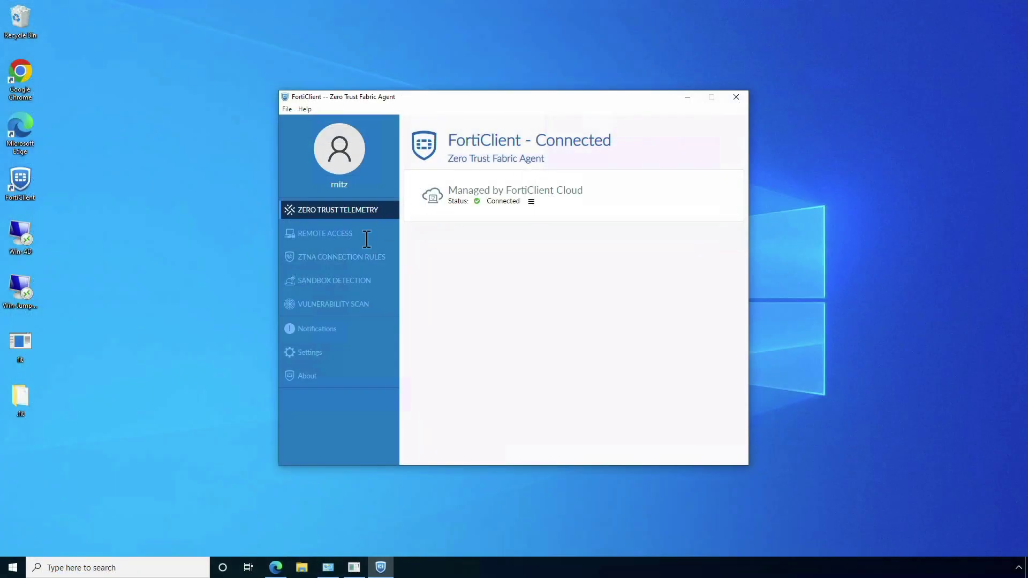
Confirm FortiClient's remote access connection and AV zero trust tag, then launch Google Chrome.
left_click(348, 245)
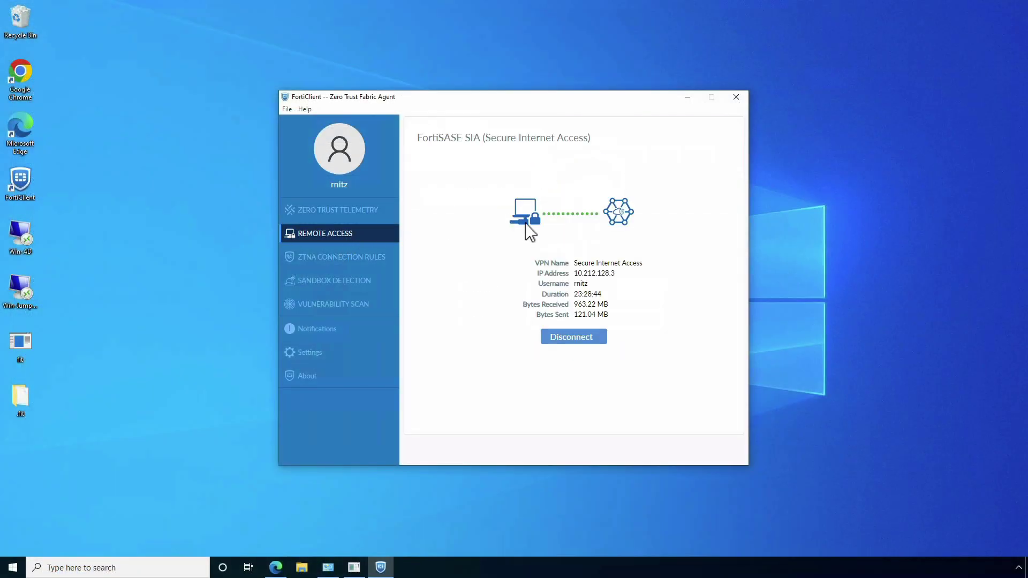
left_click(333, 151)
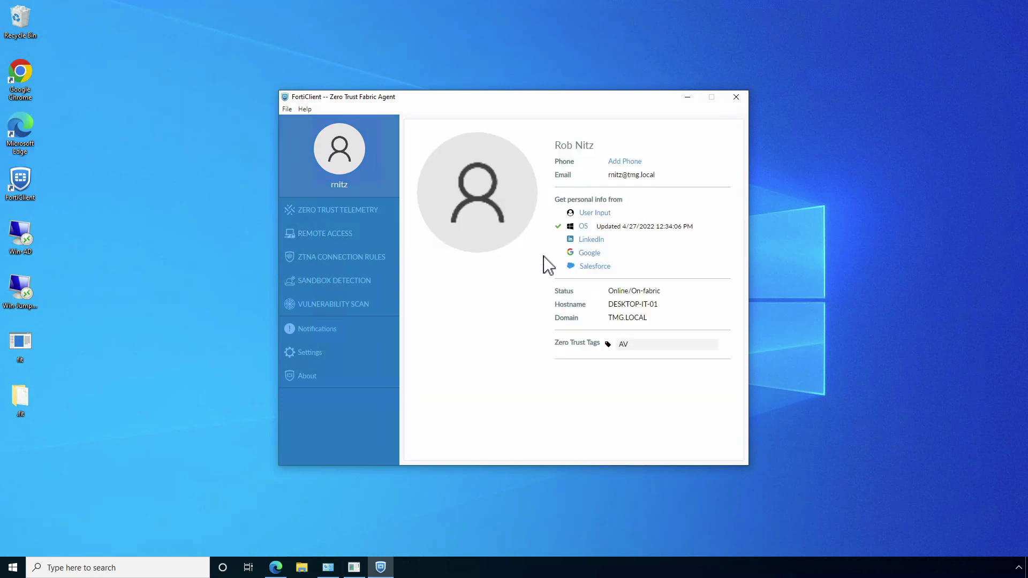
left_click_drag(613, 304, 643, 318)
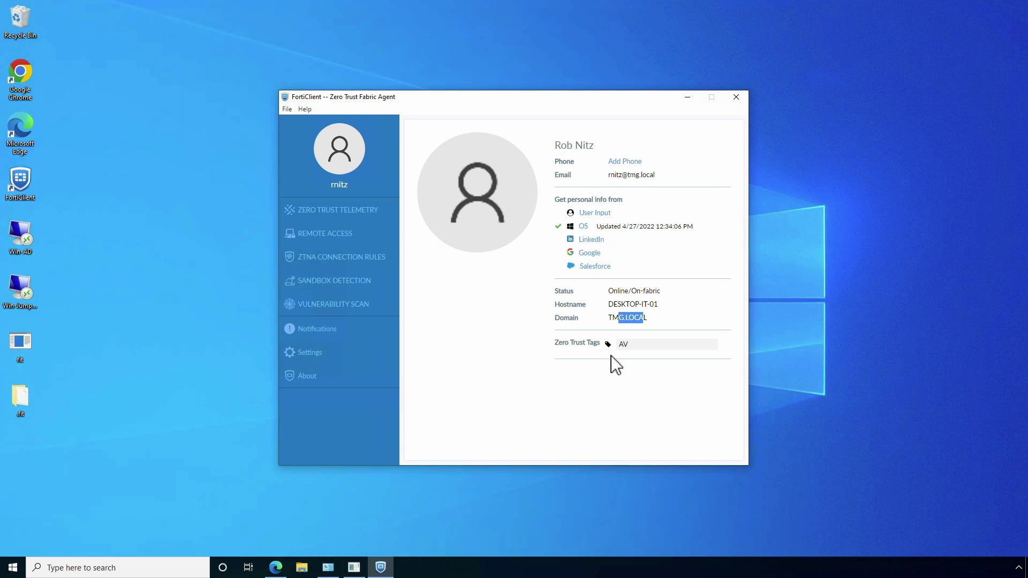
left_click(25, 77)
double_click(26, 80)
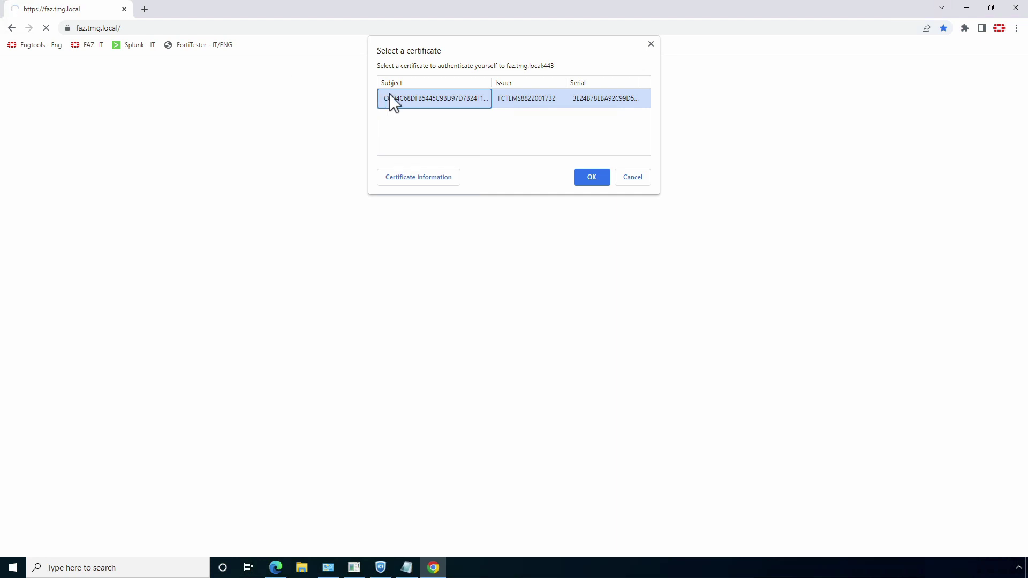
Accept the client certificate, sign in with the user's credentials, and dismiss FortiAnalyzer's Setup dialog.
left_click(587, 177)
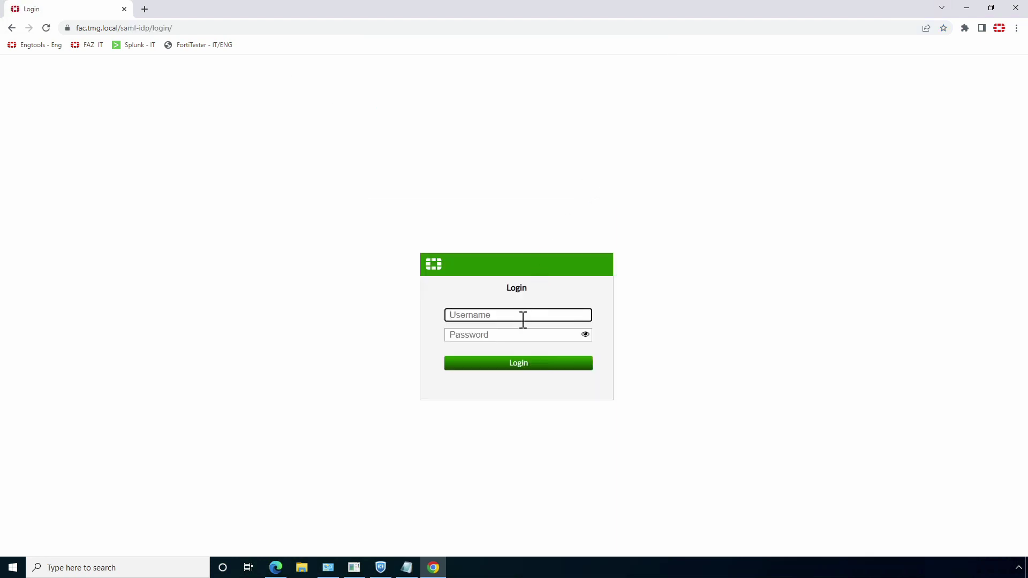
key("Tab")
type("•••••••••")
key("Return")
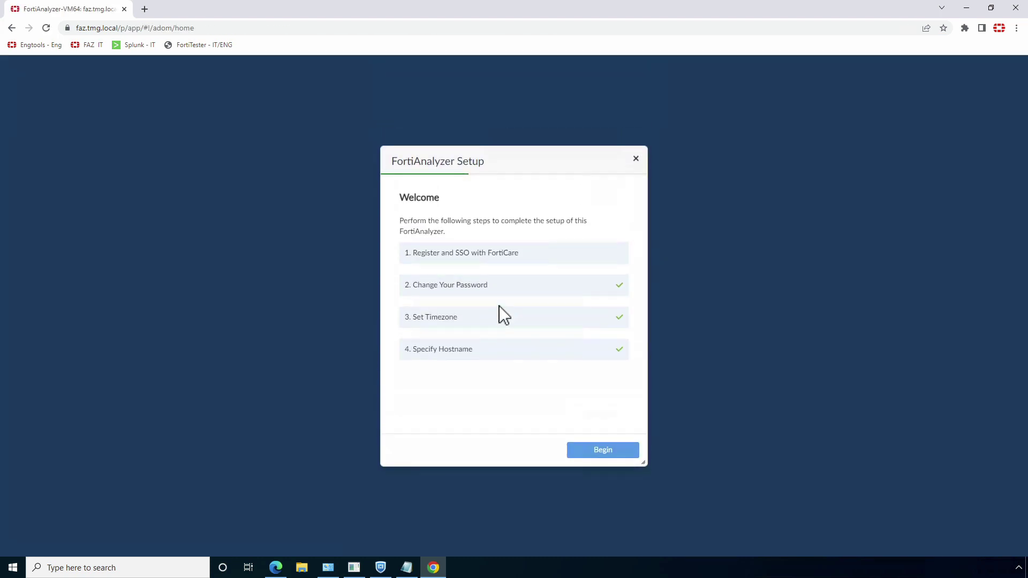
left_click(635, 158)
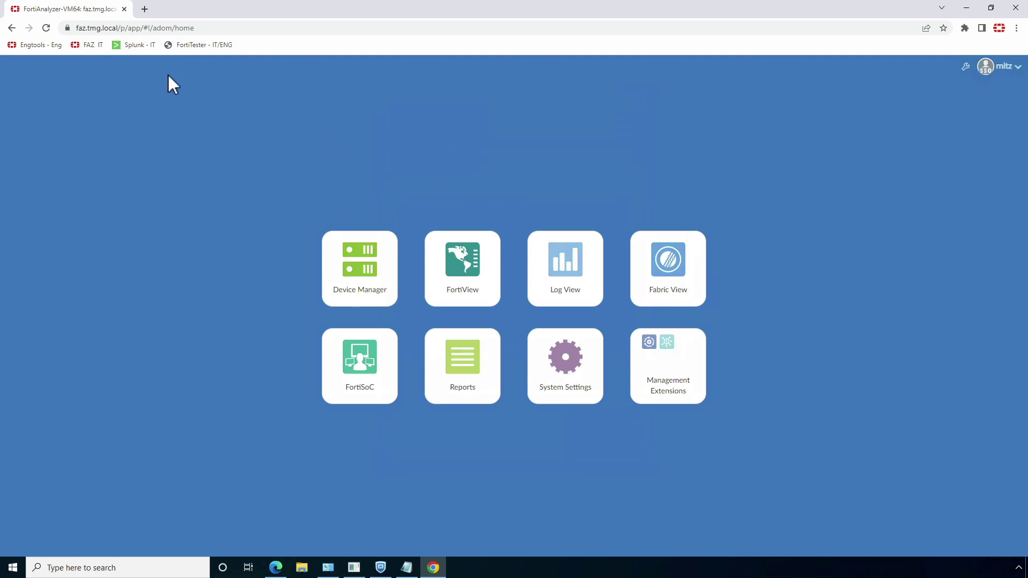
Open the Splunk - IT bookmark in a new tab and confirm the client certificate.
left_click(145, 9)
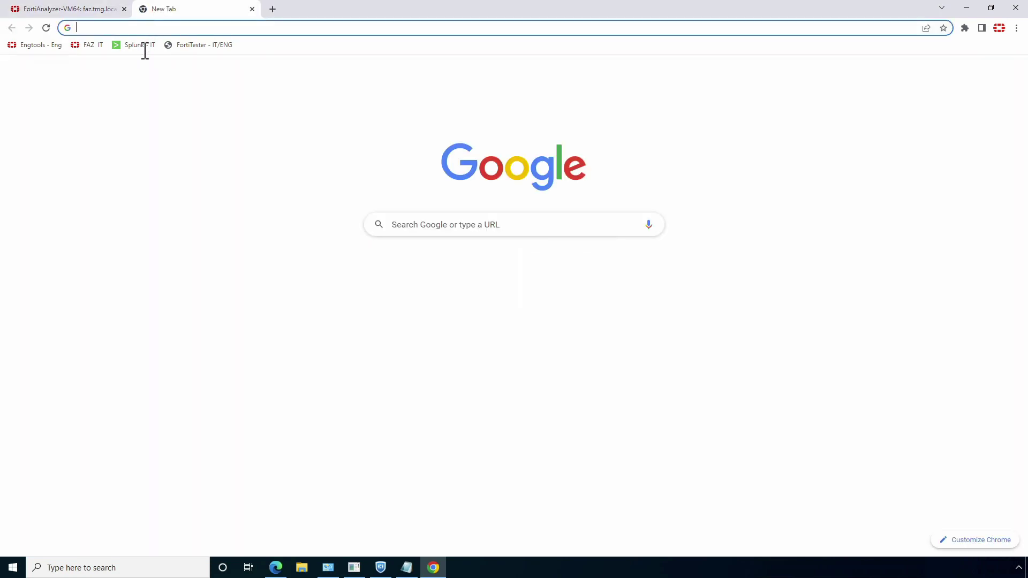
left_click(139, 46)
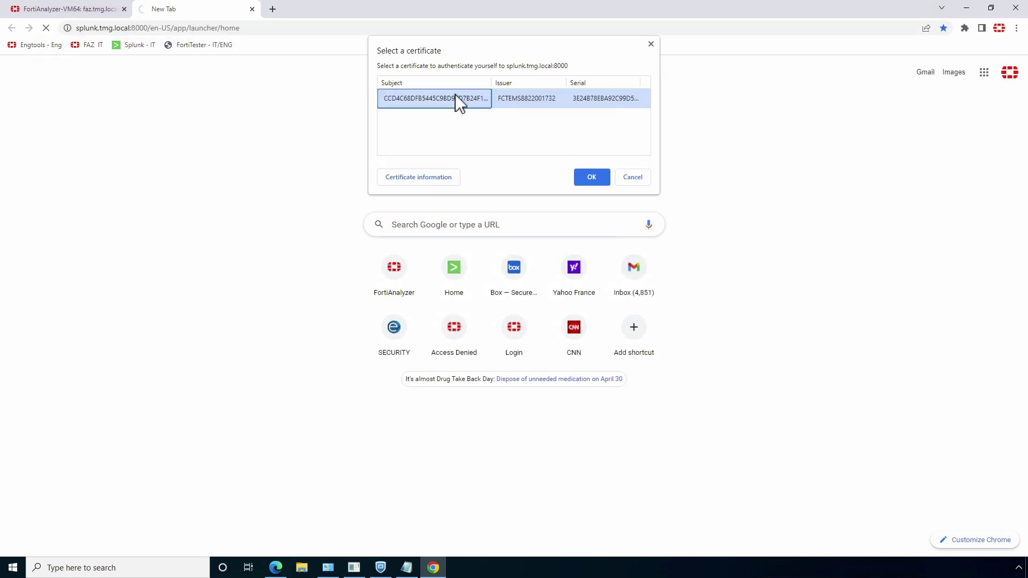
left_click(591, 178)
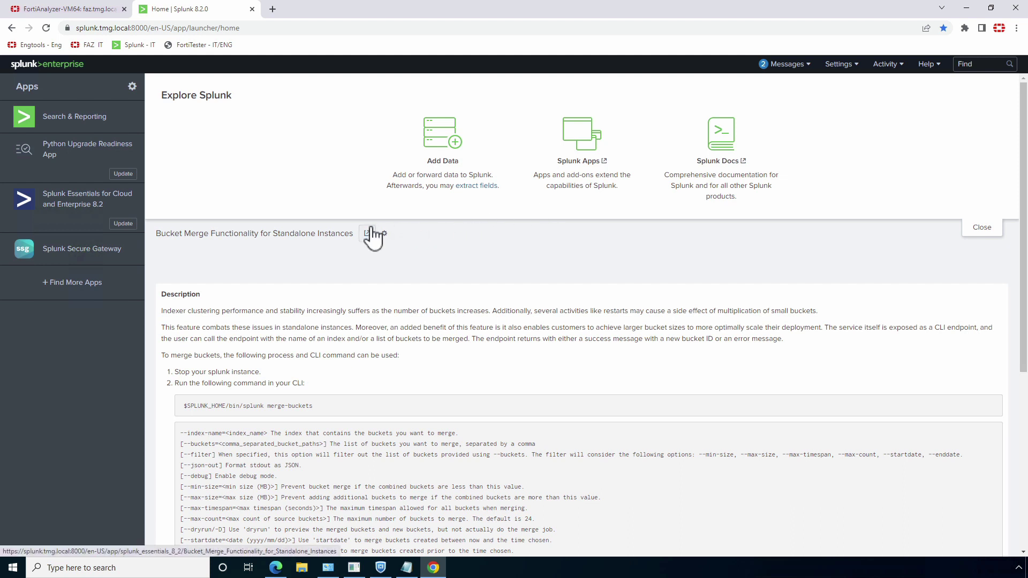
Open the Engtools - Eng bookmark in a new tab and confirm the client certificate.
left_click(272, 9)
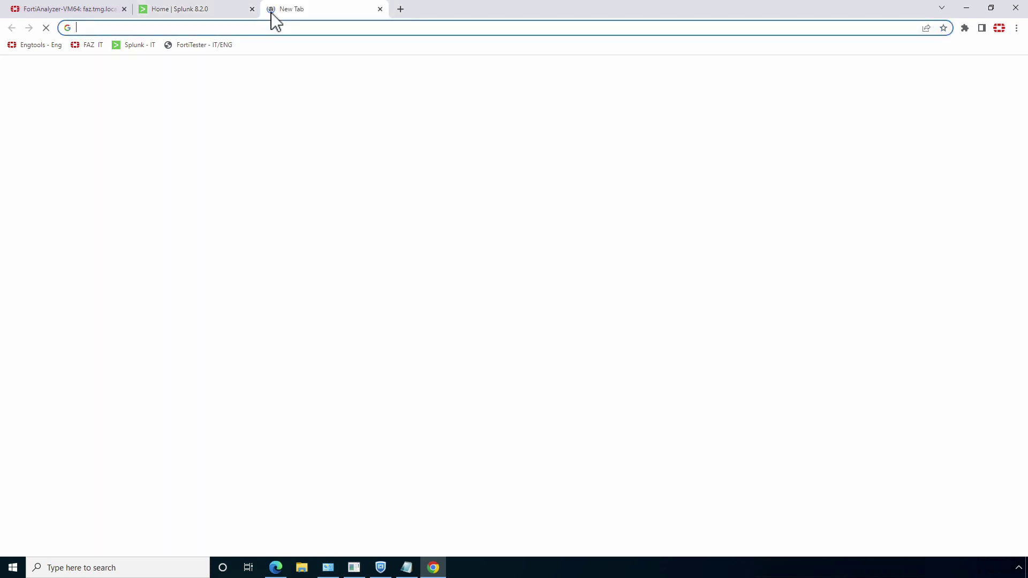
left_click(37, 46)
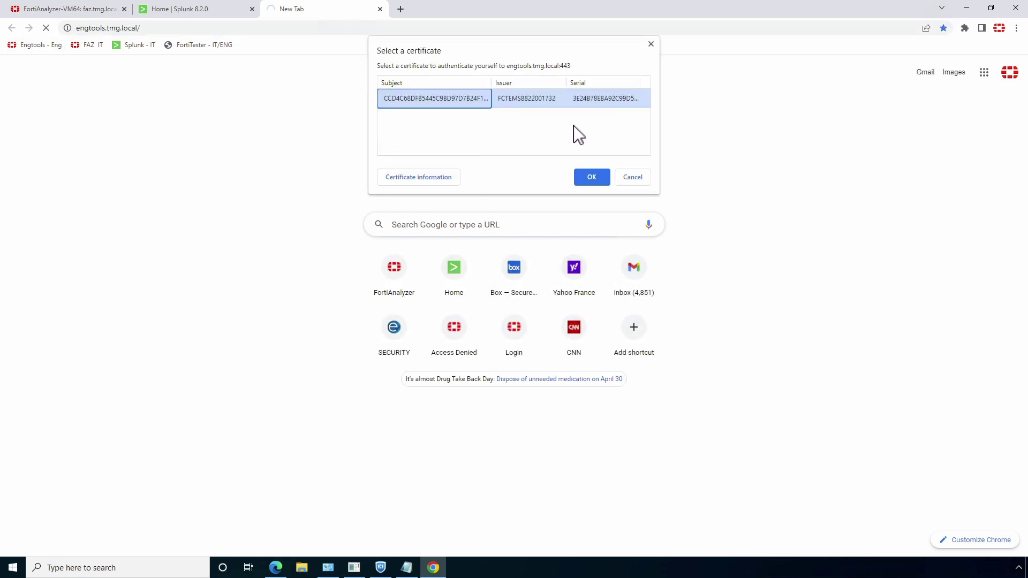
left_click(588, 177)
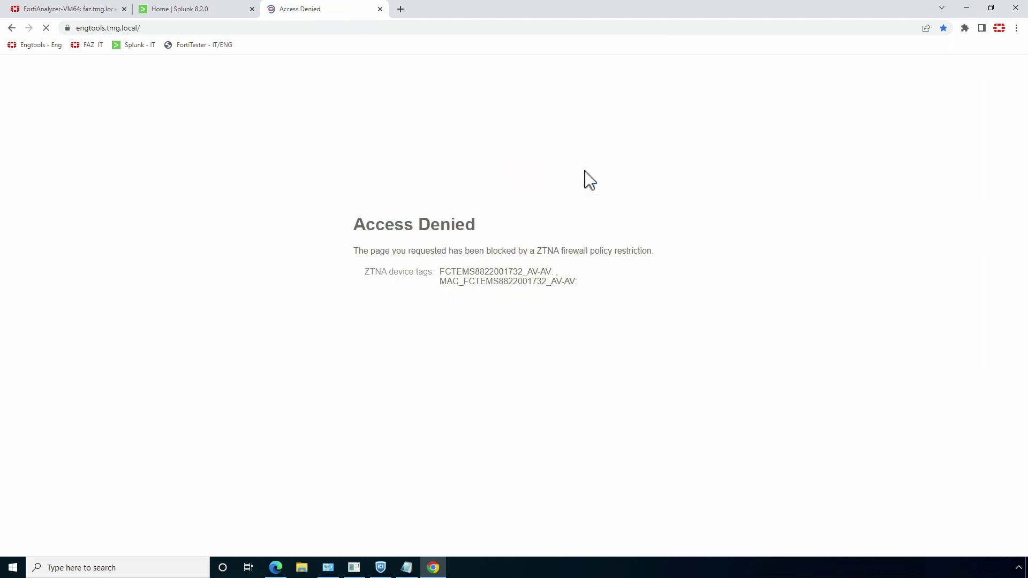